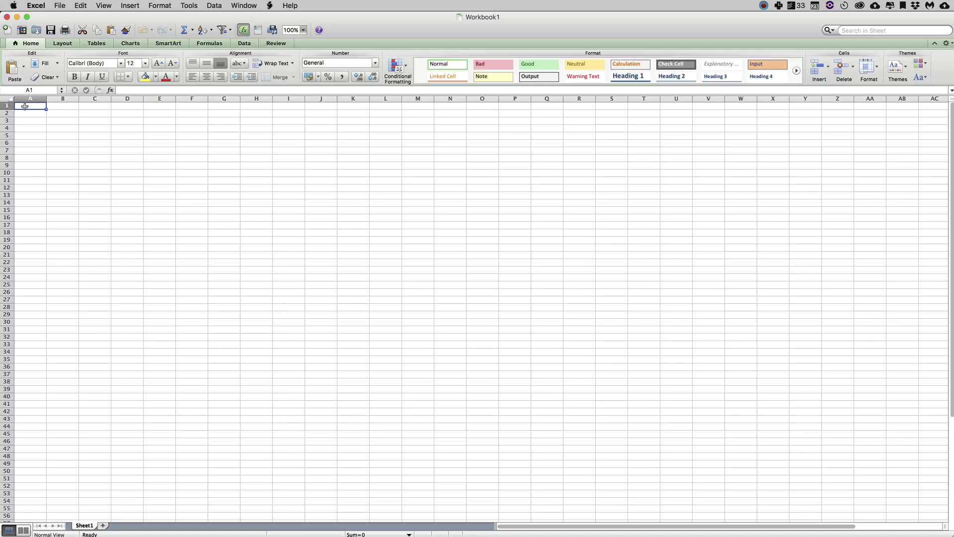
# Apply all borders to the cell range A1:G5
pyautogui.moveTo(28, 107); pyautogui.dragTo(214, 160)
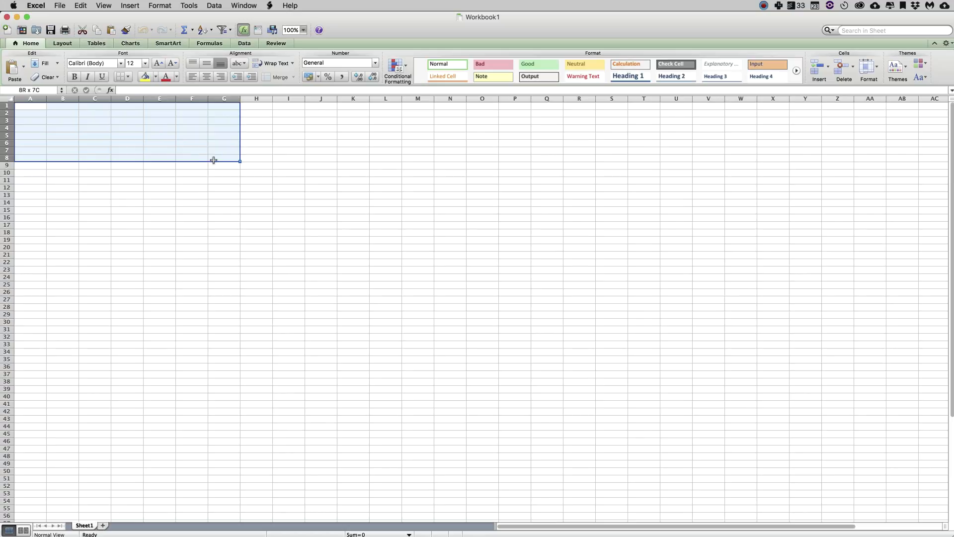
pyautogui.moveTo(214, 161); pyautogui.dragTo(214, 138)
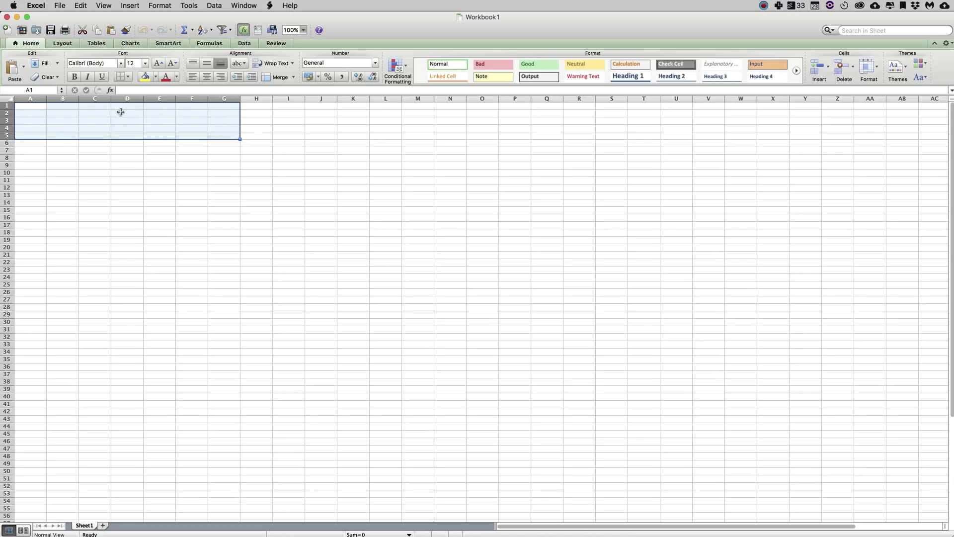
pyautogui.click(128, 77)
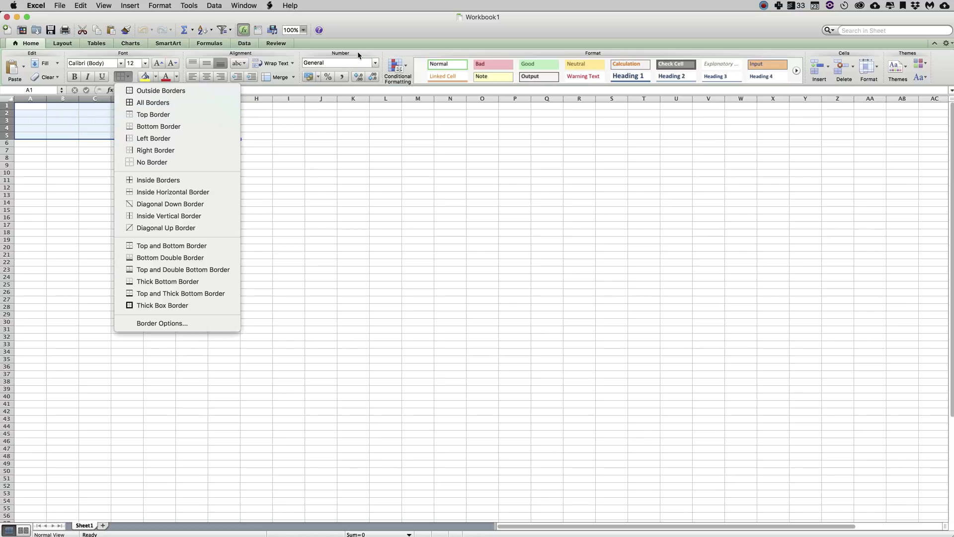
pyautogui.click(362, 18)
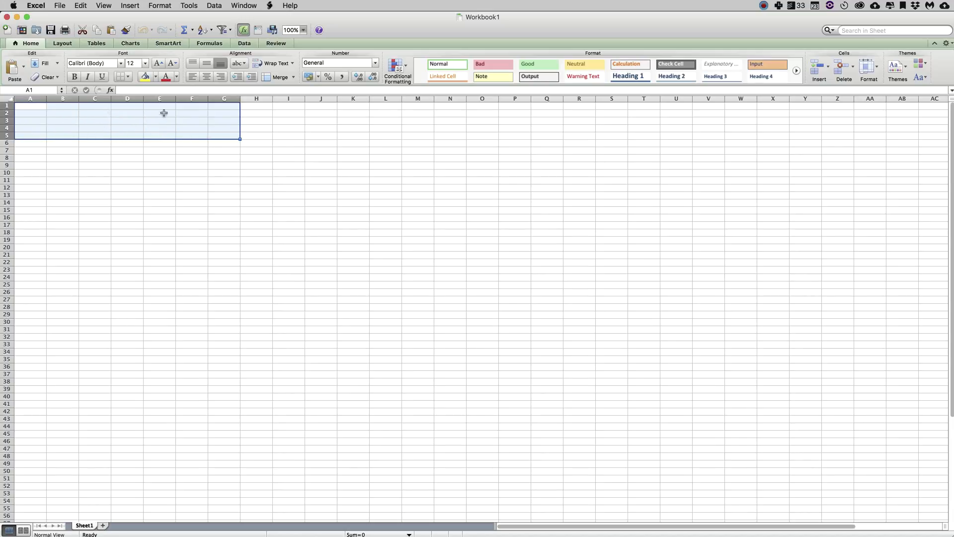
pyautogui.click(129, 78)
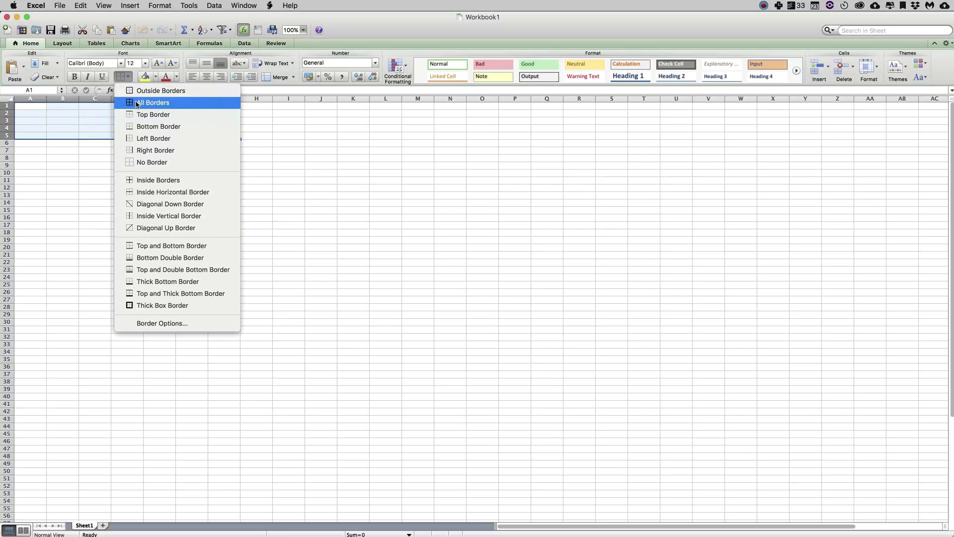
pyautogui.click(138, 103)
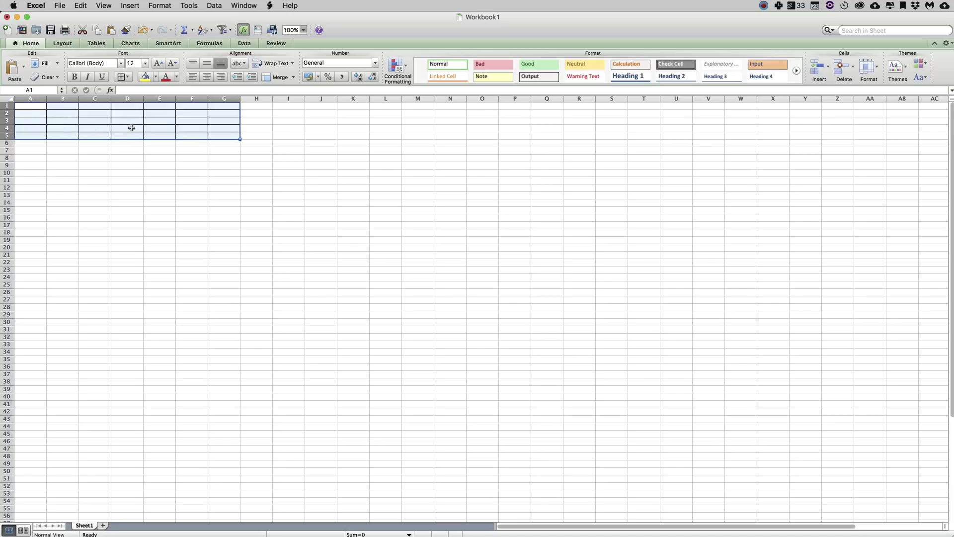
pyautogui.rightClick(3, 113)
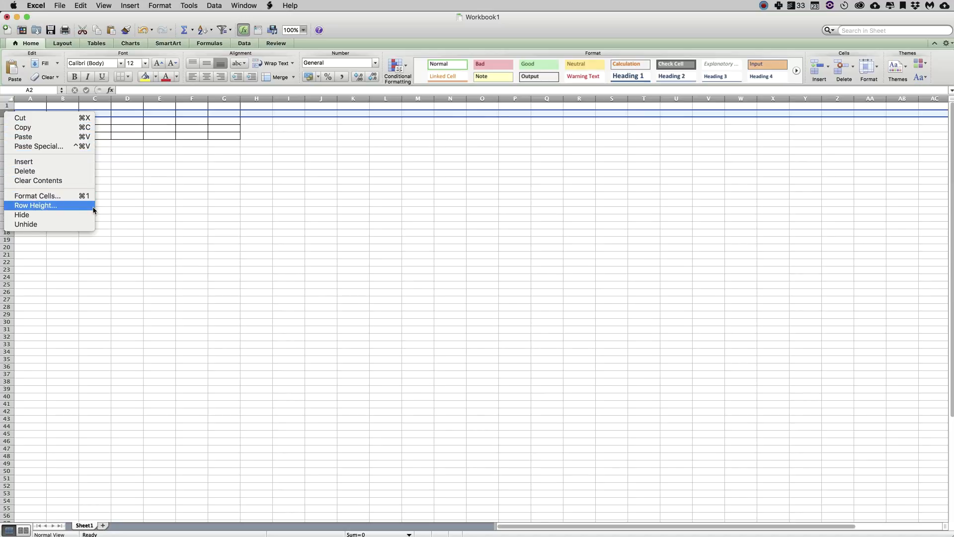
pyautogui.click(56, 207)
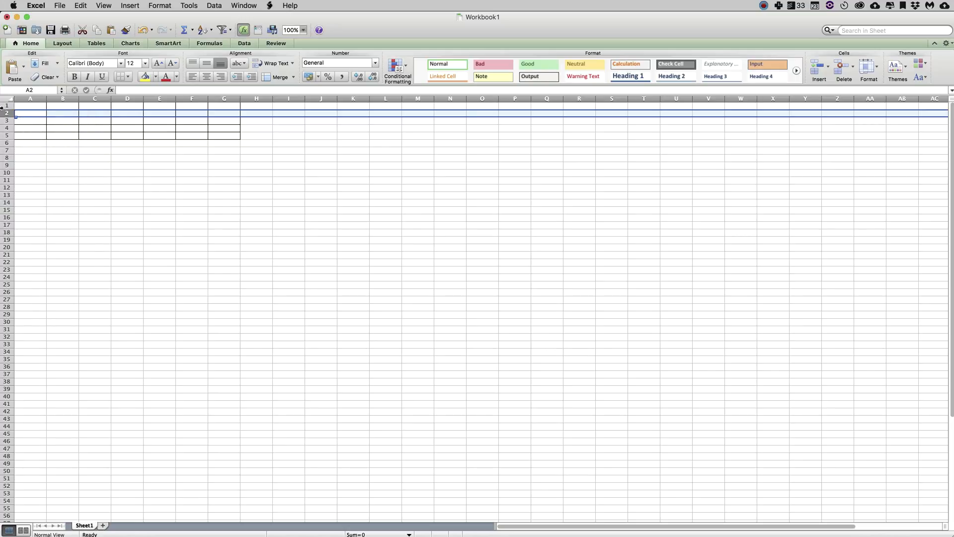
pyautogui.moveTo(4, 106); pyautogui.dragTo(7, 115)
pyautogui.moveTo(3, 131); pyautogui.dragTo(3, 139)
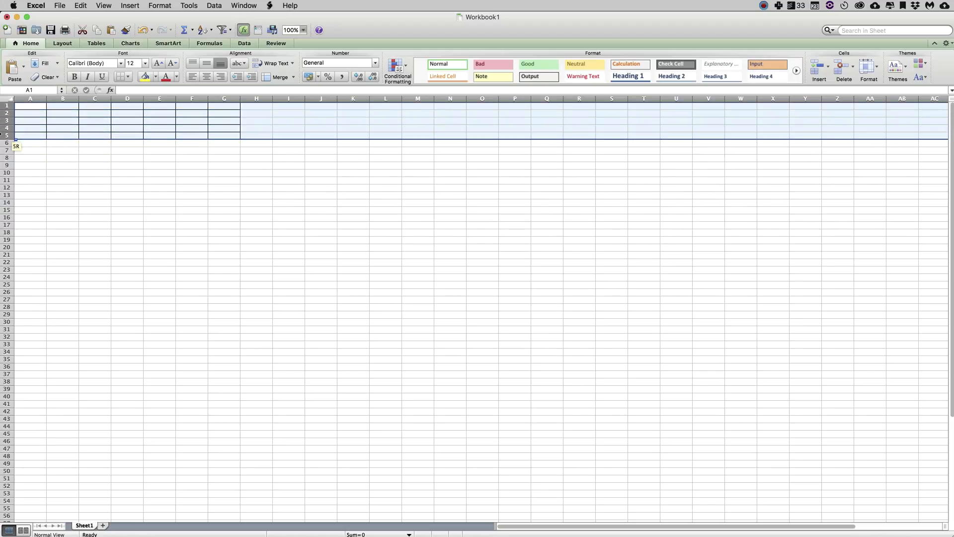
pyautogui.rightClick(4, 120)
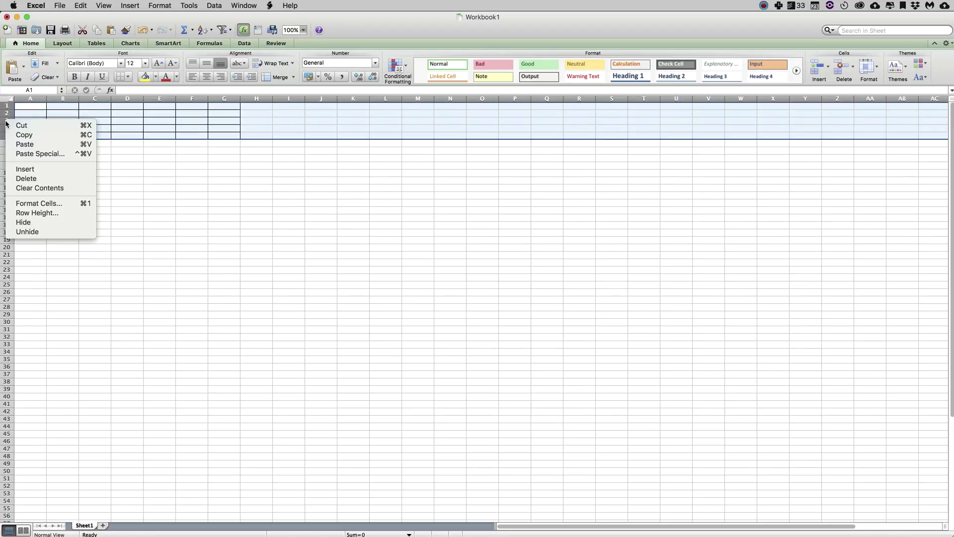
pyautogui.click(43, 213)
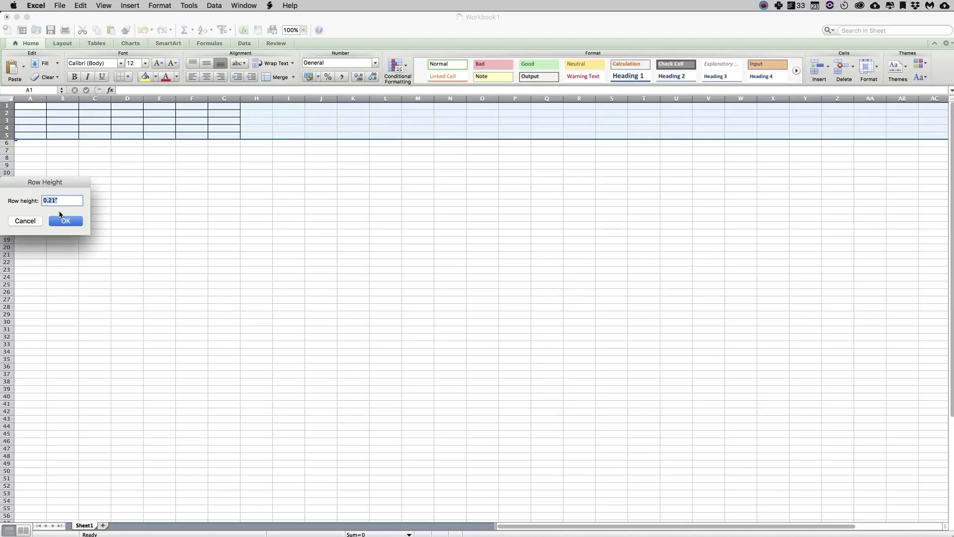
pyautogui.click(35, 221)
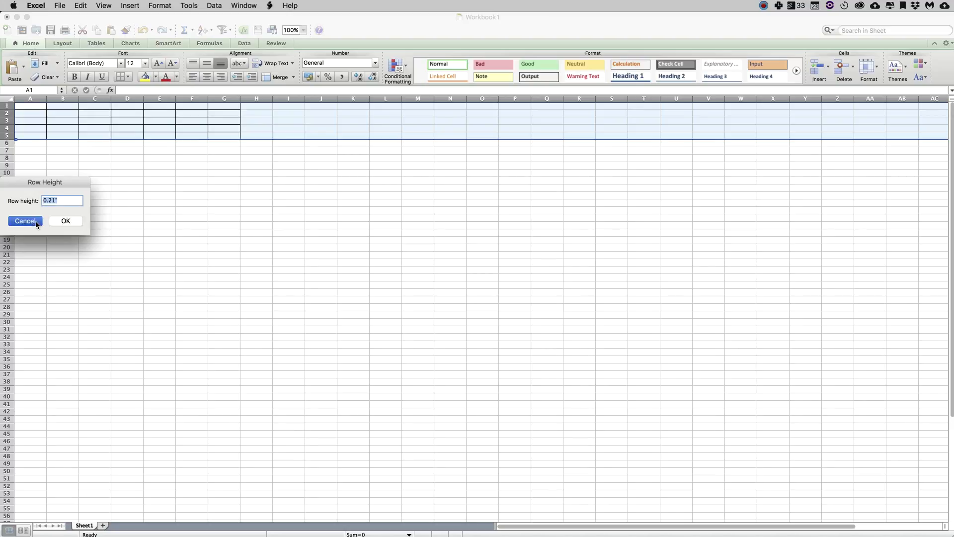
# Increase the height of row 5 to 1.25 inches and check its exact row height
pyautogui.click(6, 137)
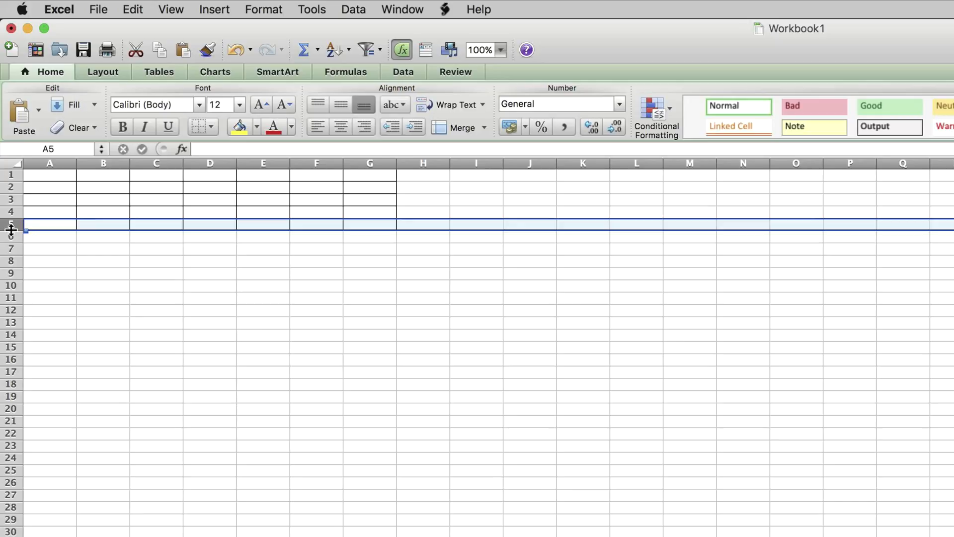
pyautogui.moveTo(12, 230); pyautogui.dragTo(9, 292)
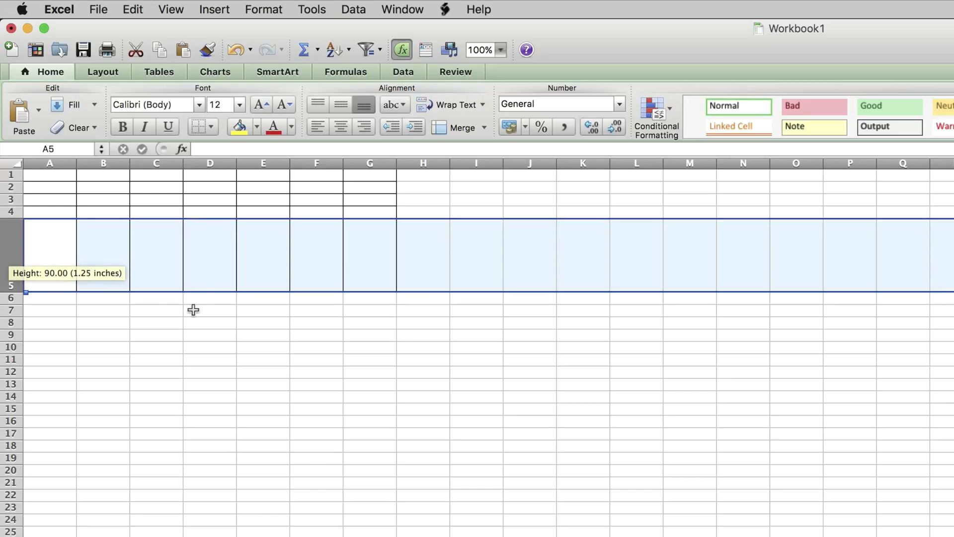
pyautogui.click(52, 245)
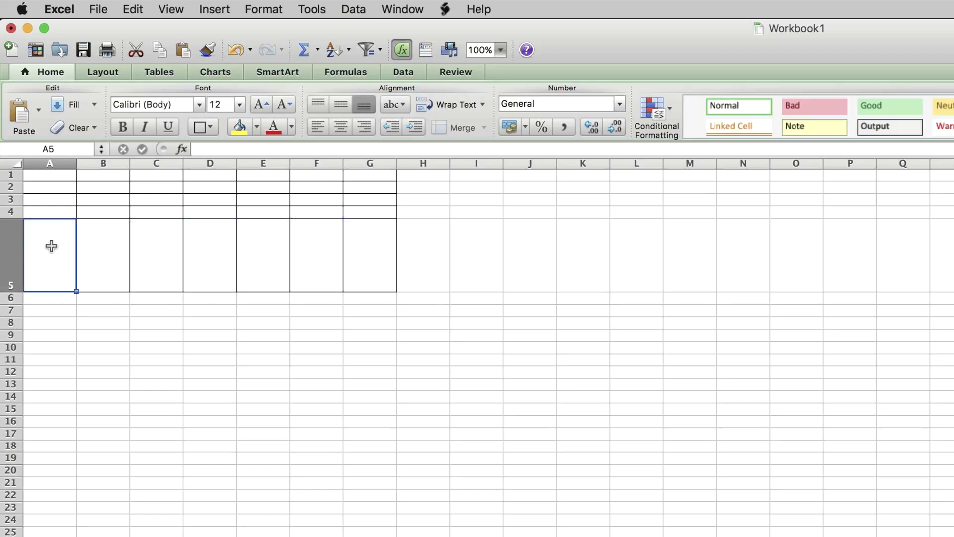
pyautogui.click(8, 256)
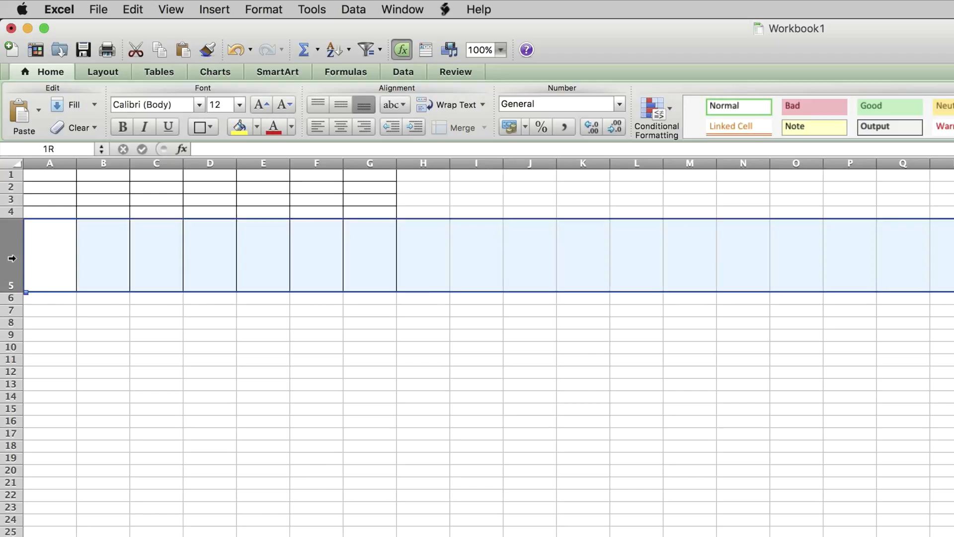
pyautogui.rightClick(8, 255)
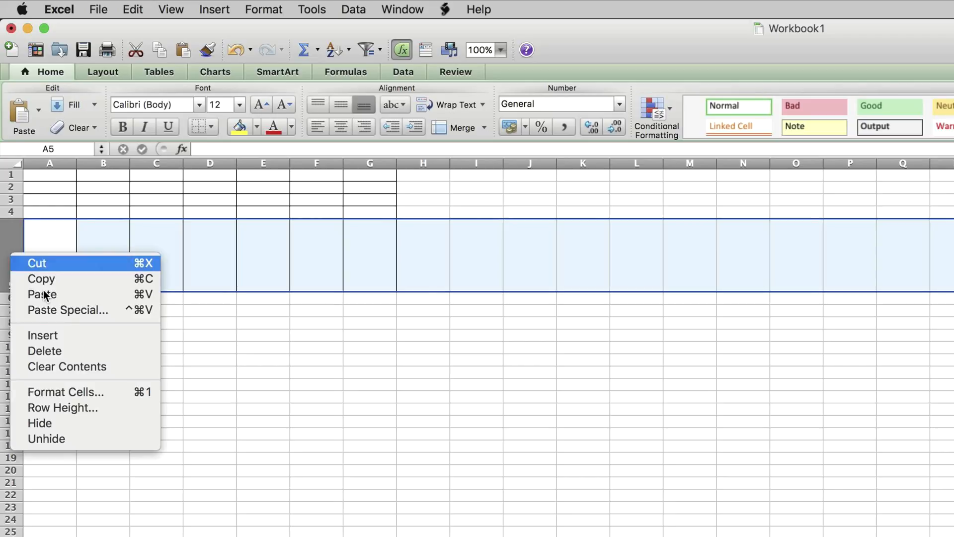
pyautogui.click(99, 404)
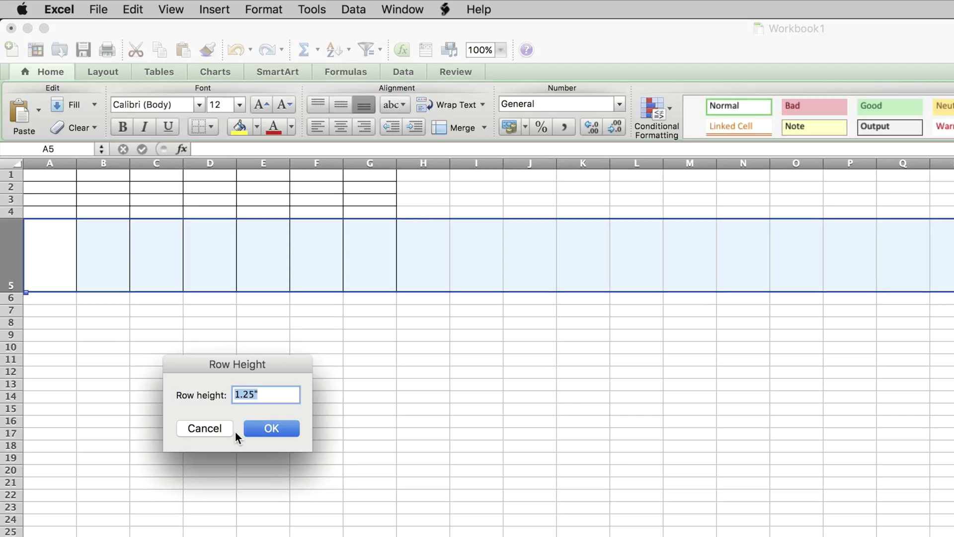
pyautogui.click(208, 428)
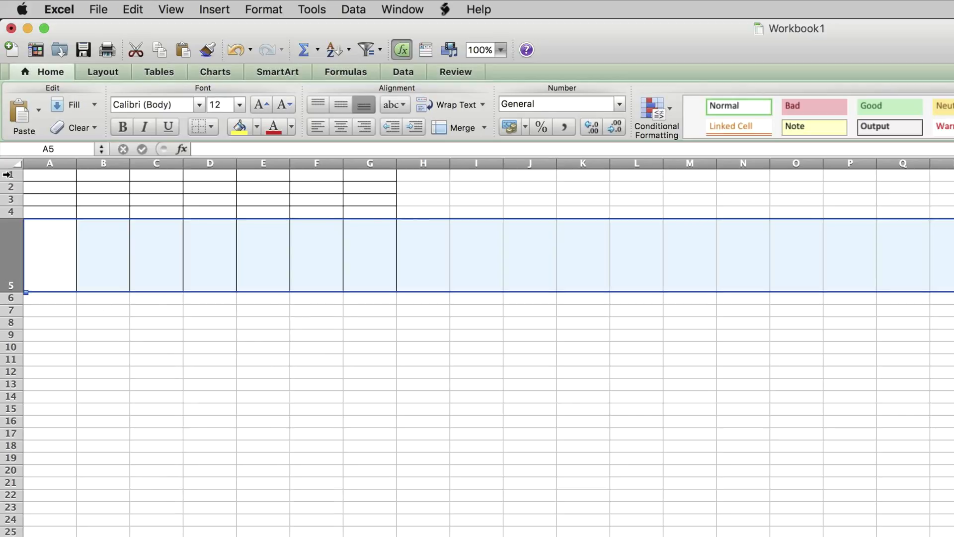
# Set the height of rows 1 through 4 to 1.25 inches
pyautogui.moveTo(7, 174); pyautogui.dragTo(8, 193)
pyautogui.rightClick(9, 192)
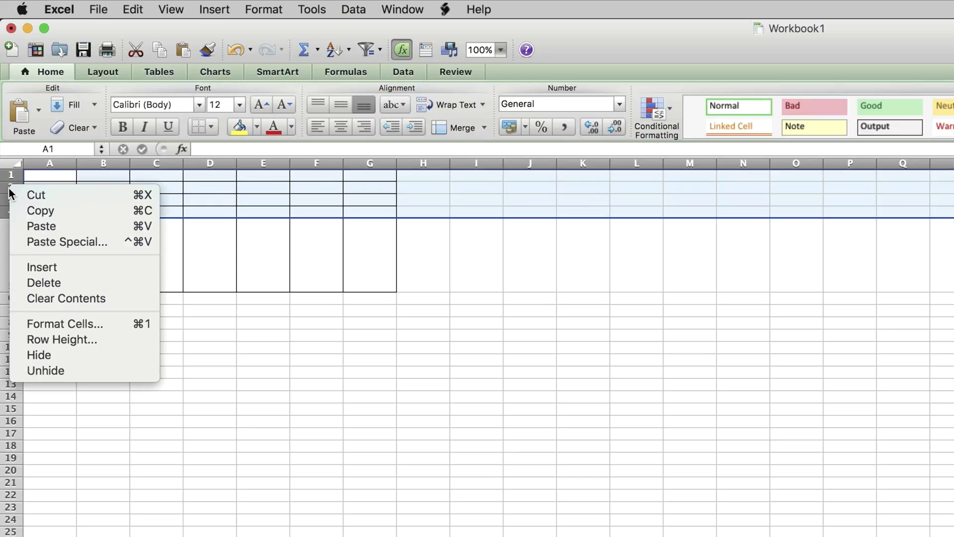
pyautogui.click(89, 344)
pyautogui.write('1.25')
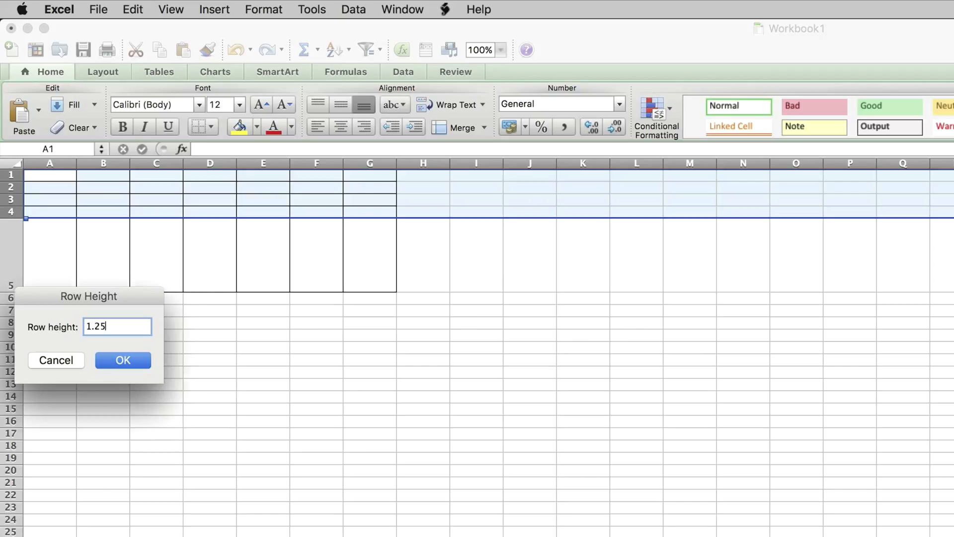
pyautogui.press('Return')
pyautogui.click(70, 273)
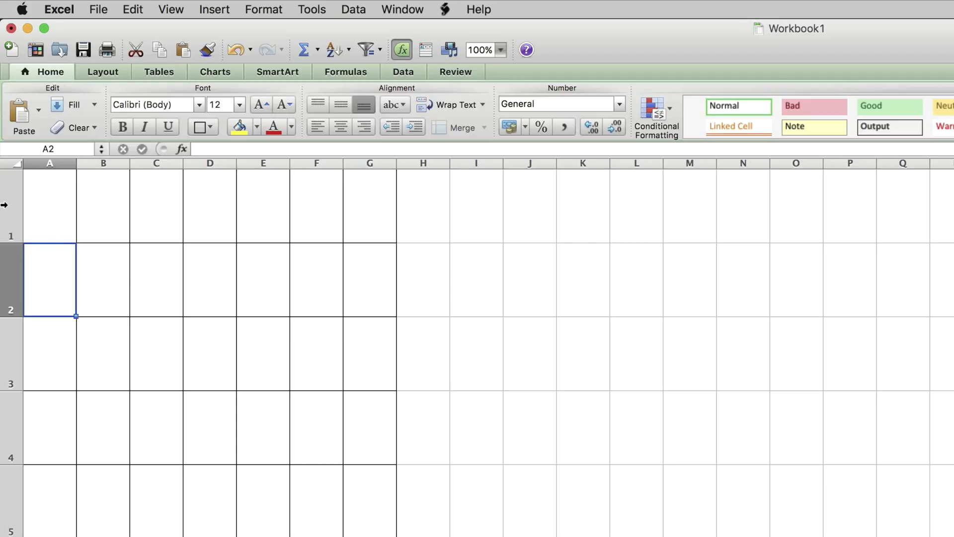
# Widen column G to about 1.4 inches
pyautogui.moveTo(46, 164); pyautogui.dragTo(382, 171)
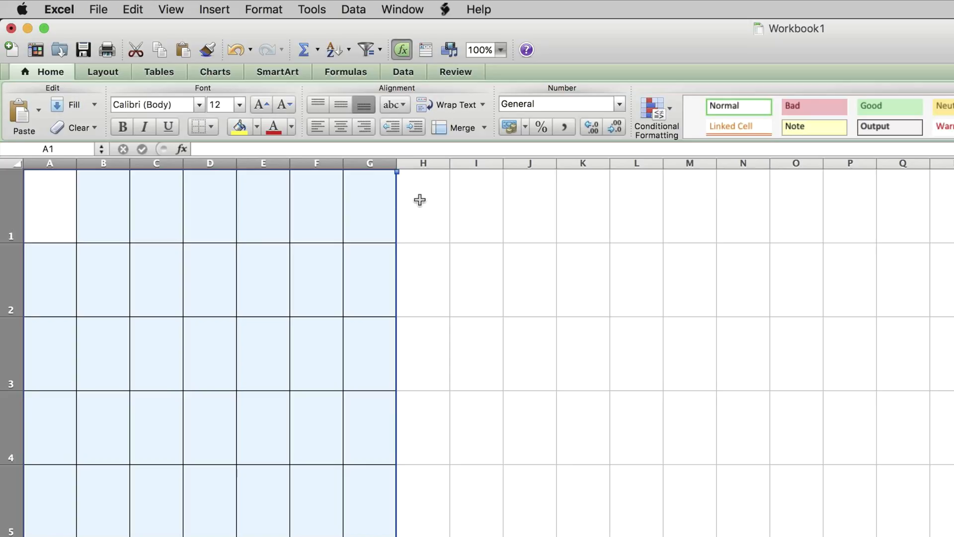
pyautogui.click(420, 200)
pyautogui.click(379, 164)
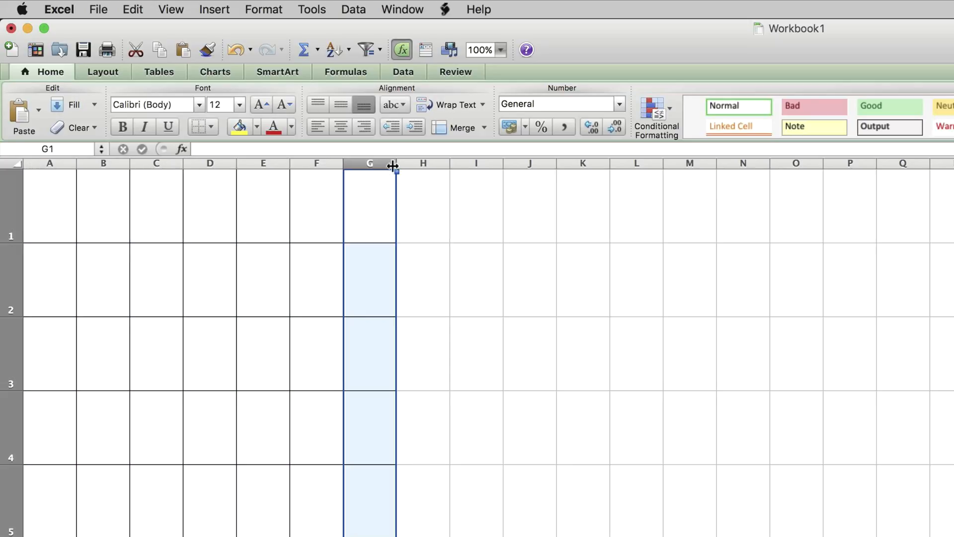
pyautogui.moveTo(396, 164); pyautogui.dragTo(427, 164)
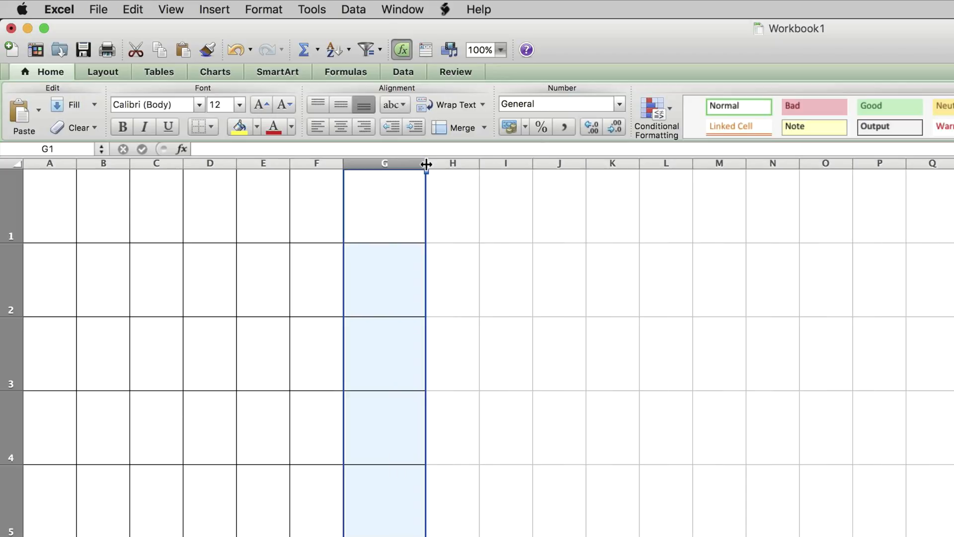
pyautogui.click(400, 191)
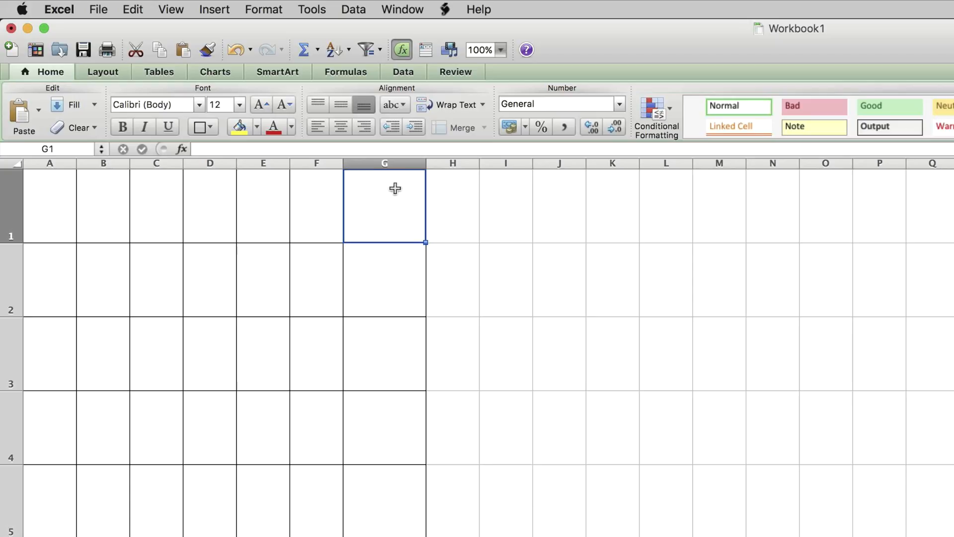
# Set an exact width for column G that matches the 1.25-inch row height, making its cells square
pyautogui.moveTo(64, 163); pyautogui.dragTo(314, 159)
pyautogui.click(383, 163)
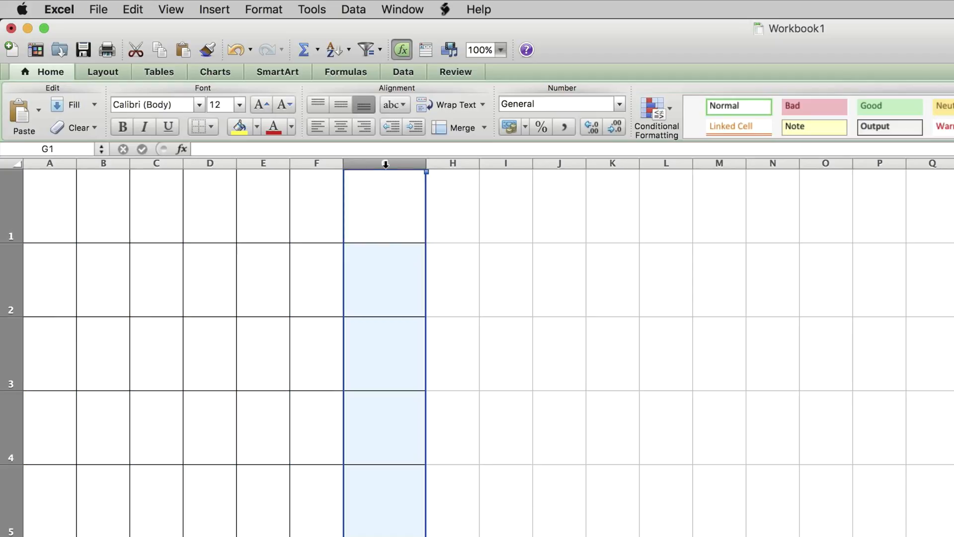
pyautogui.rightClick(384, 163)
pyautogui.click(451, 320)
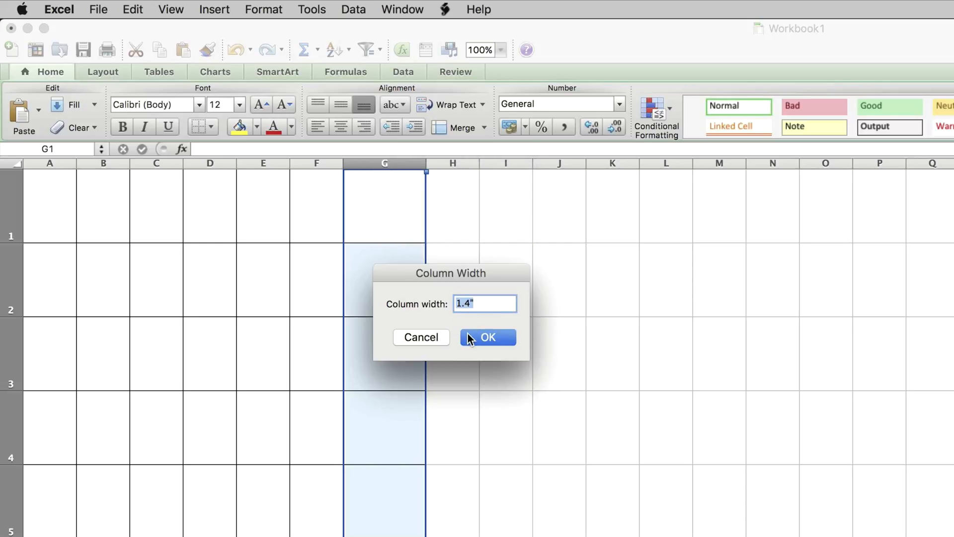
pyautogui.write('1.')
pyautogui.click(468, 334)
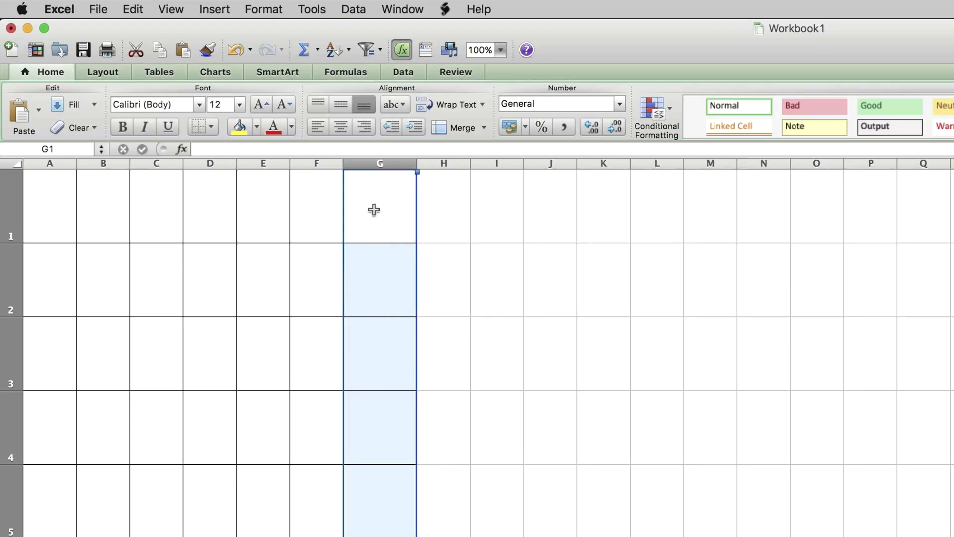
# Set columns A through F to the same exact width as column G so all grid cells are square
pyautogui.moveTo(57, 164); pyautogui.dragTo(310, 168)
pyautogui.rightClick(314, 168)
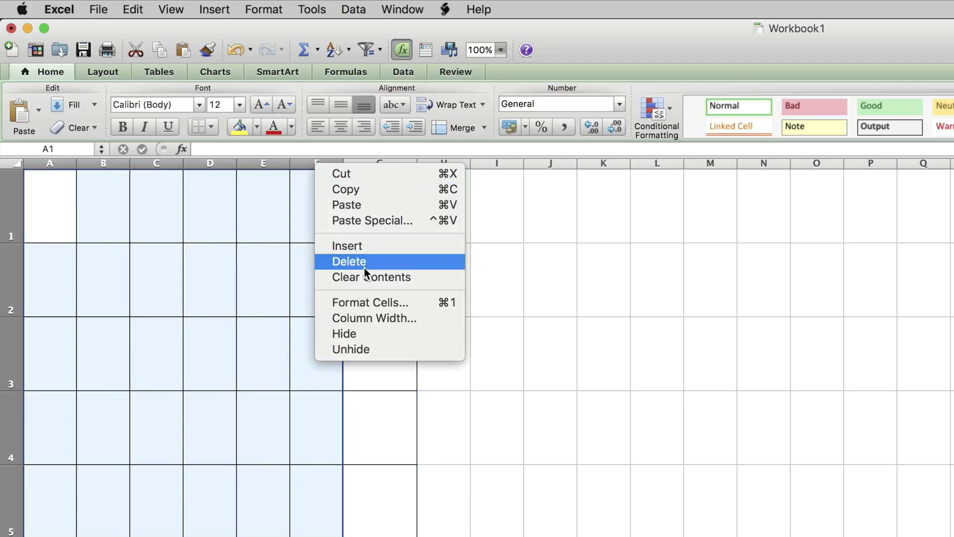
pyautogui.click(370, 323)
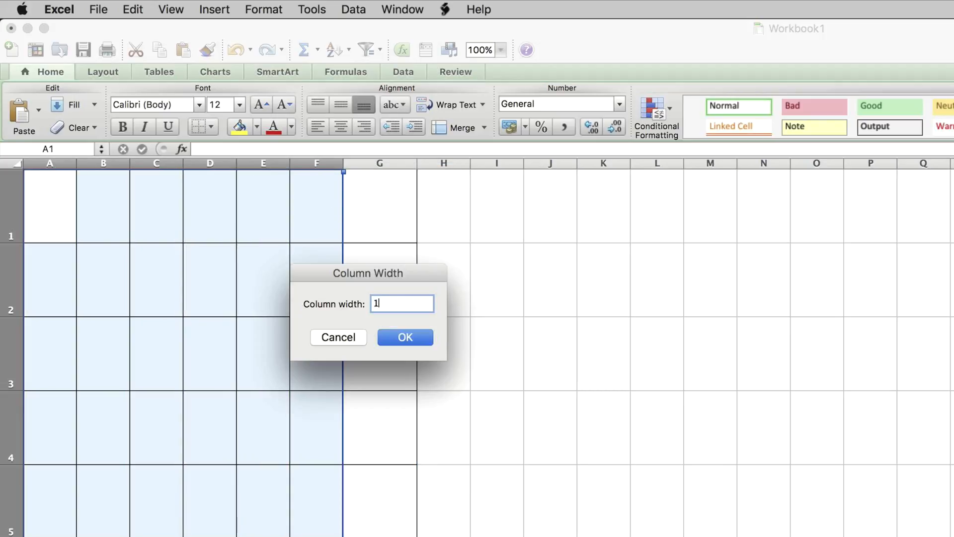
pyautogui.press('Return')
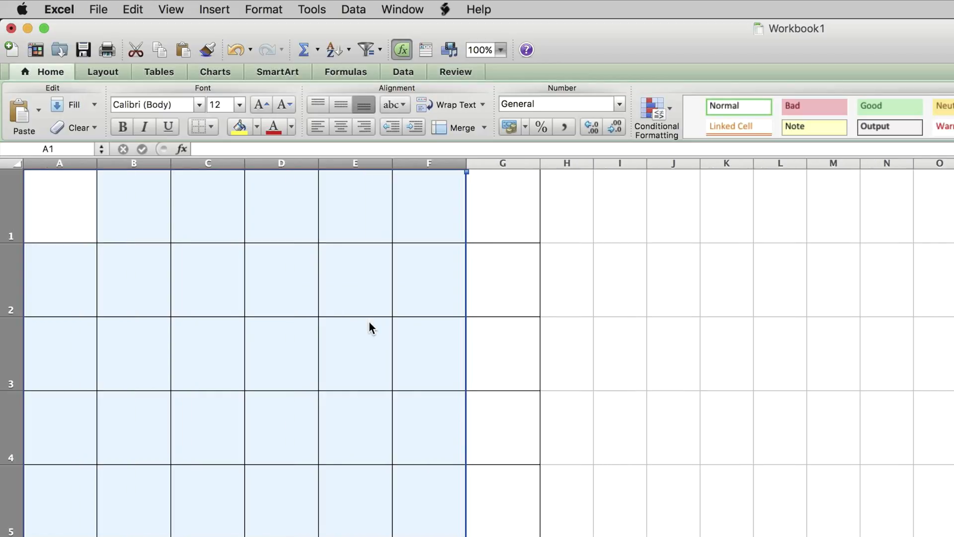
pyautogui.click(369, 323)
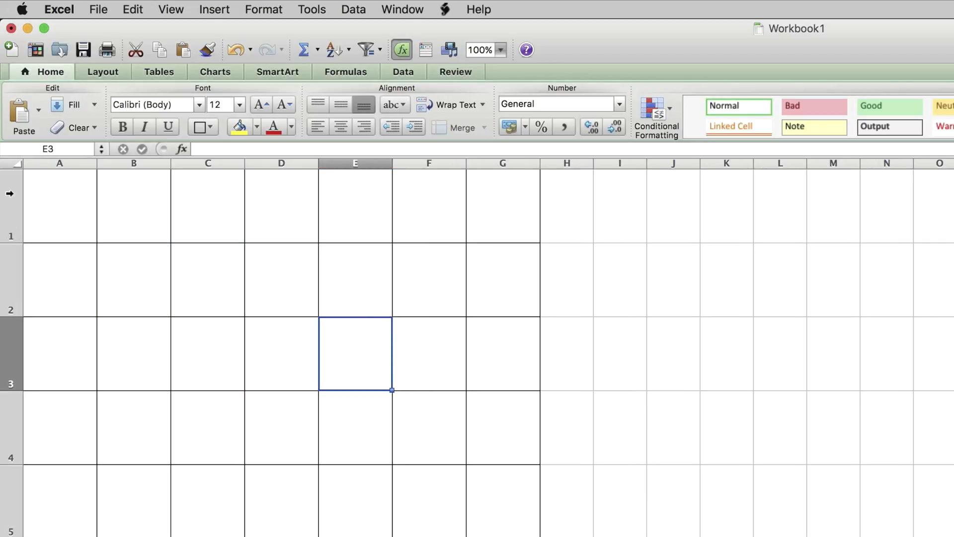
# Insert a blank row above the first row of the bordered grid
pyautogui.click(63, 208)
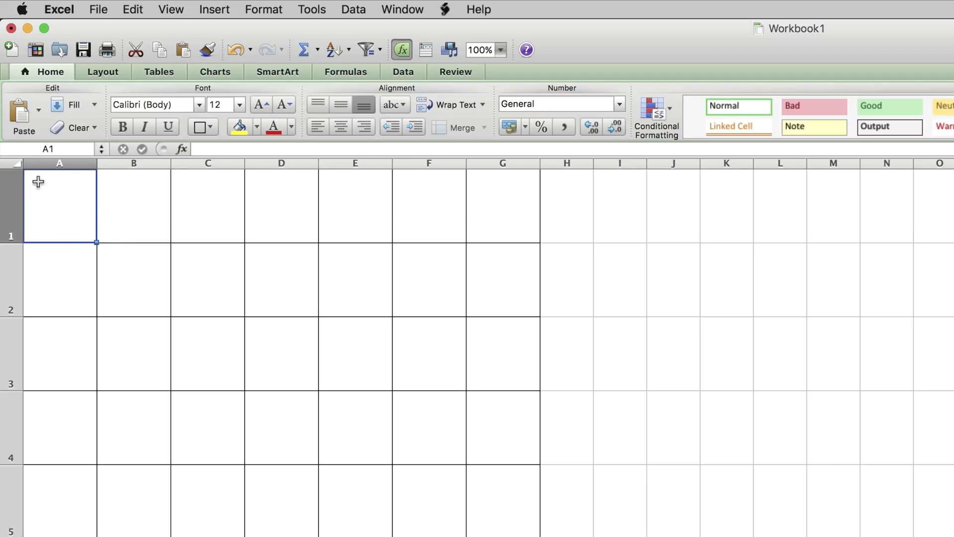
pyautogui.click(7, 200)
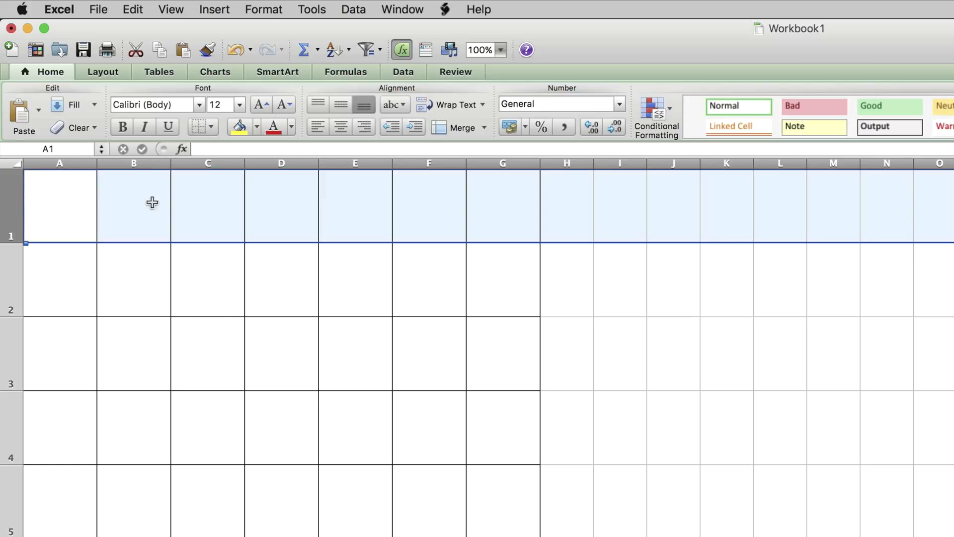
pyautogui.rightClick(10, 203)
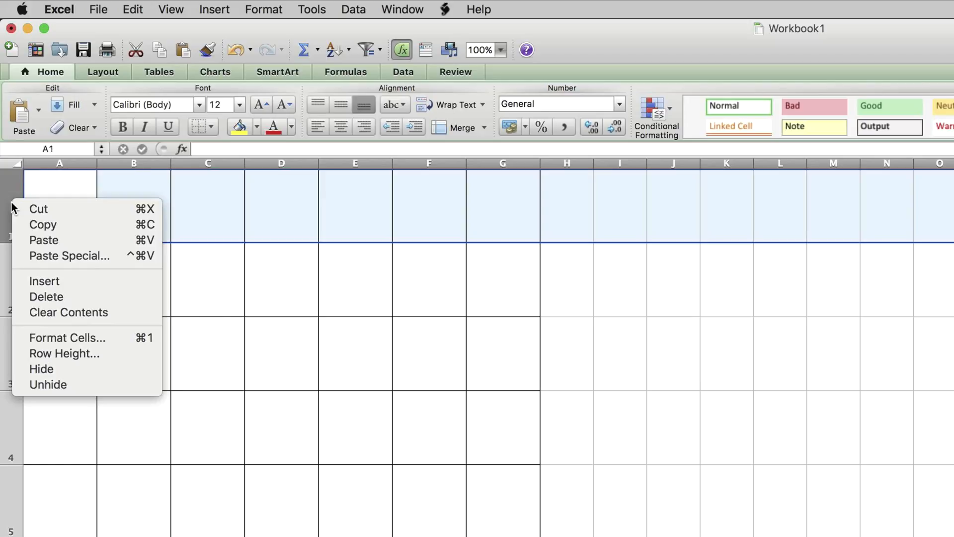
pyautogui.click(56, 282)
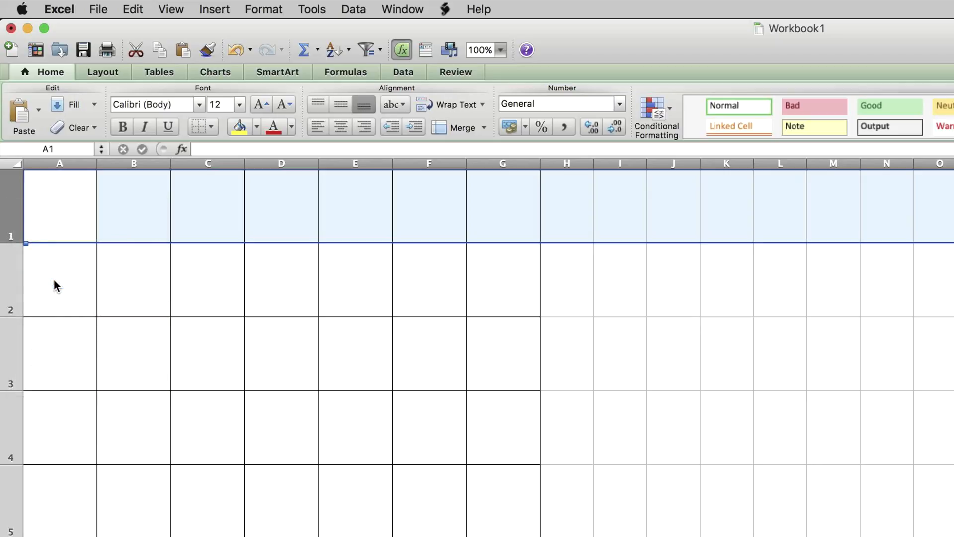
pyautogui.click(60, 176)
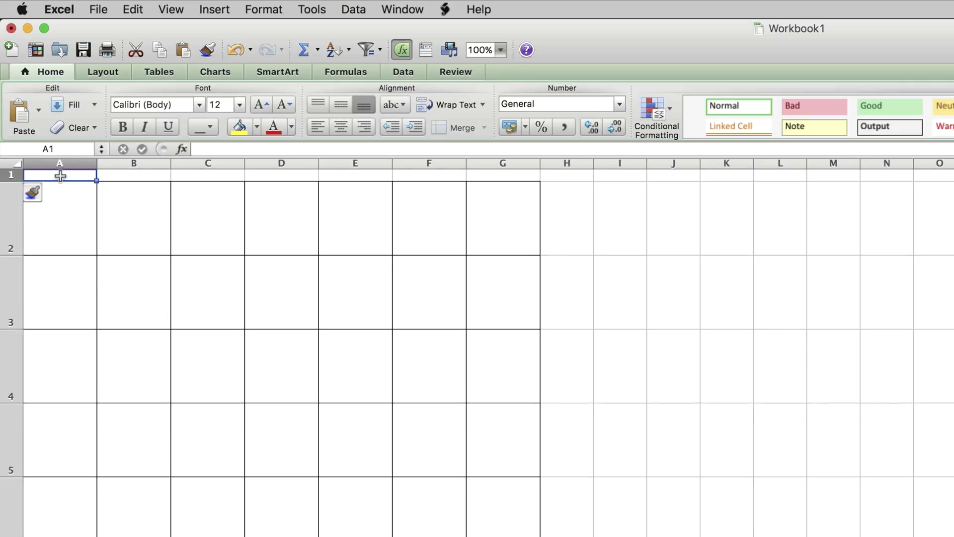
pyautogui.click(98, 204)
pyautogui.moveTo(79, 177); pyautogui.dragTo(524, 179)
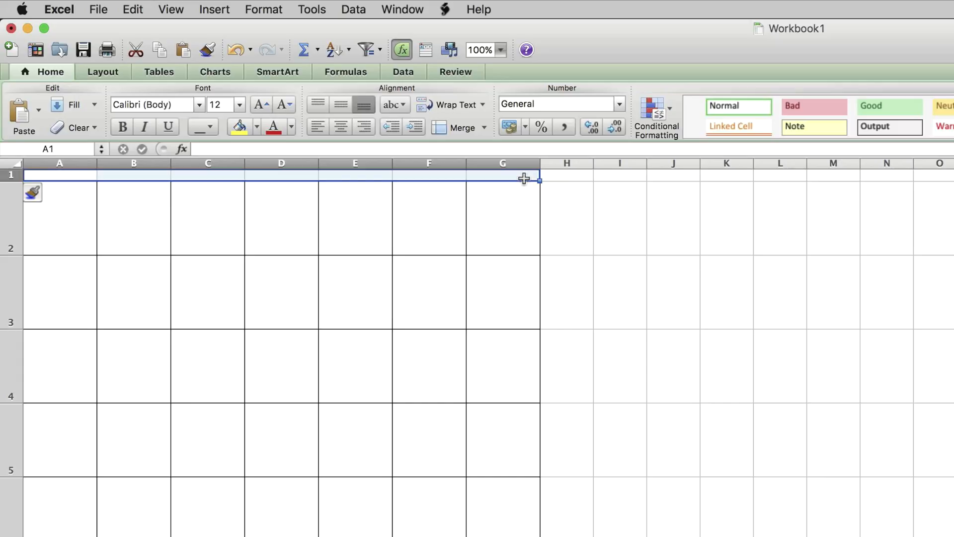
pyautogui.click(77, 242)
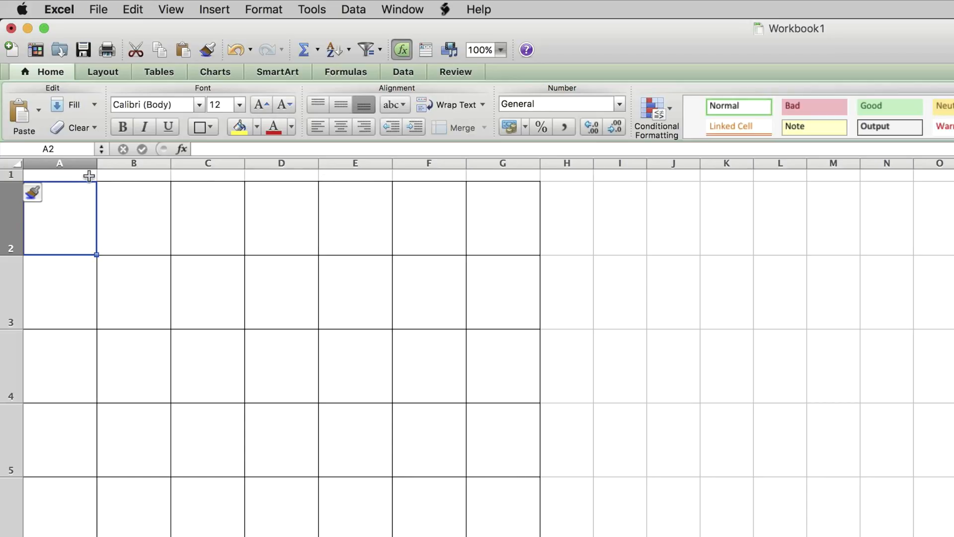
pyautogui.click(84, 176)
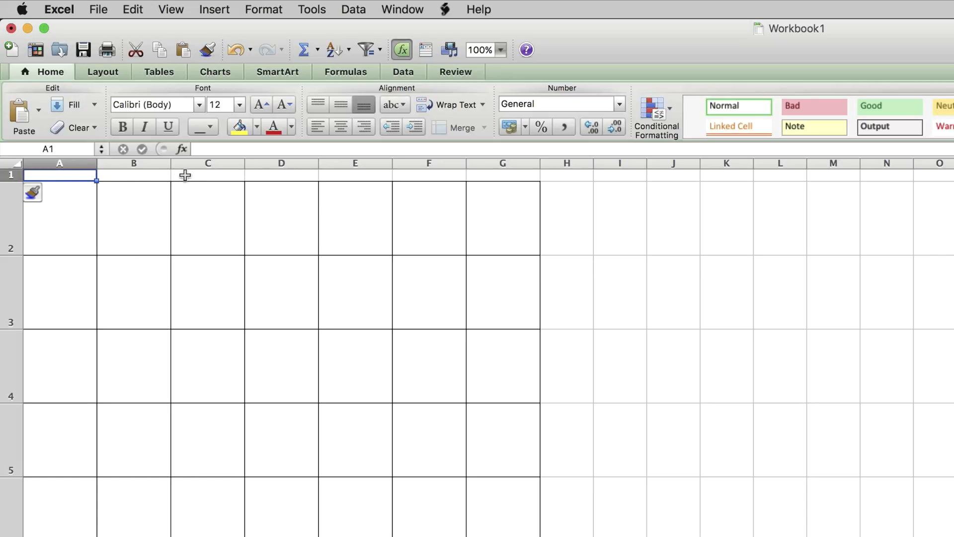
pyautogui.click(118, 211)
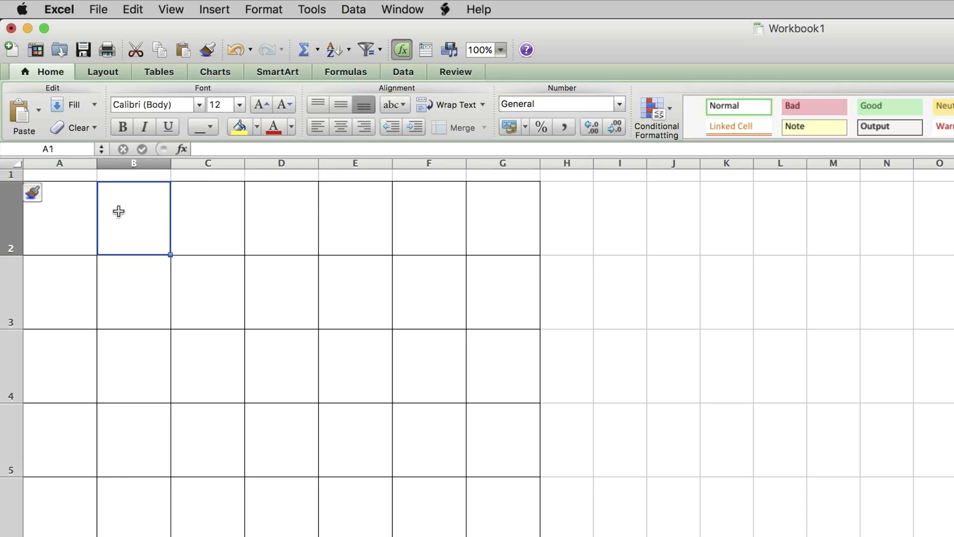
pyautogui.click(74, 204)
# Enter the weekday headings Sunday, Monday, Tuesday and Wednesday in cells A1 through D1
pyautogui.click(80, 175)
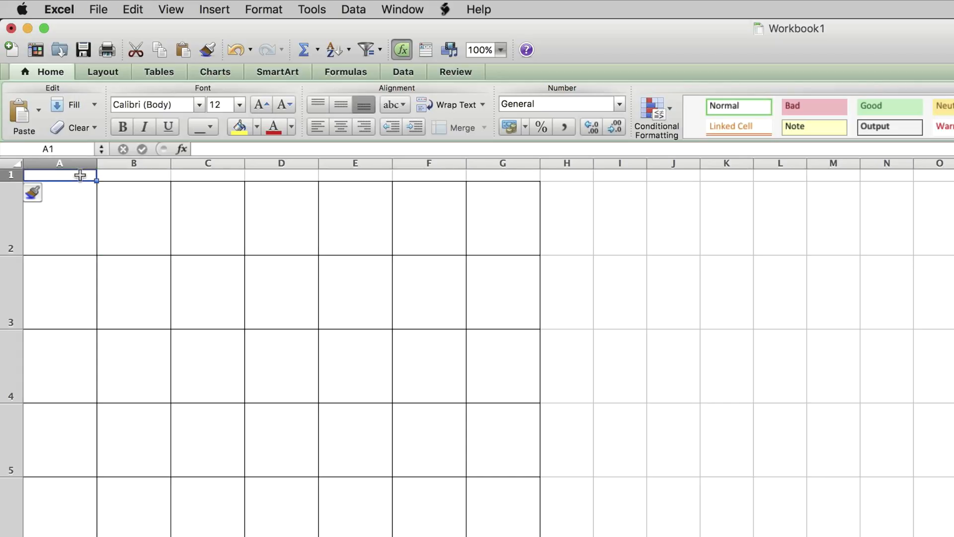
pyautogui.write('Sunday')
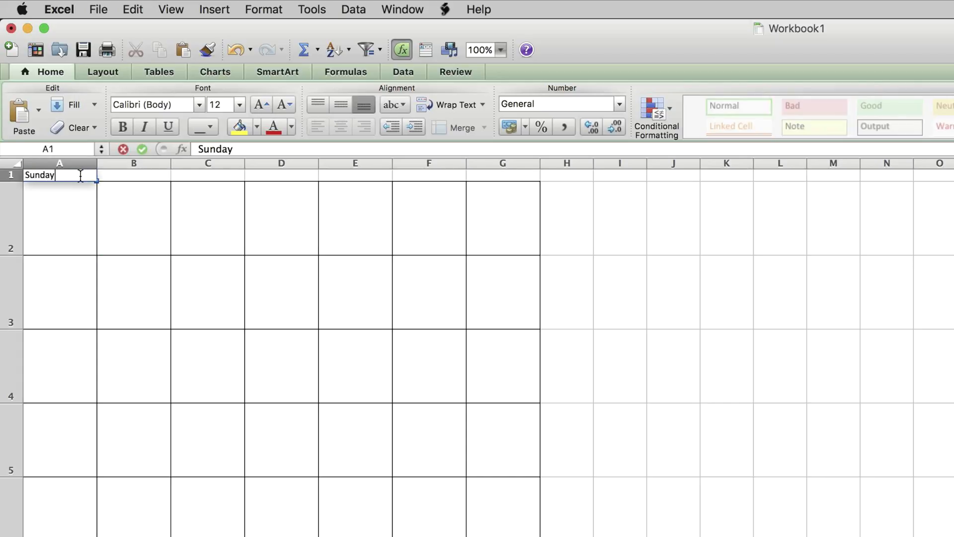
pyautogui.press('Tab')
pyautogui.write('Monday')
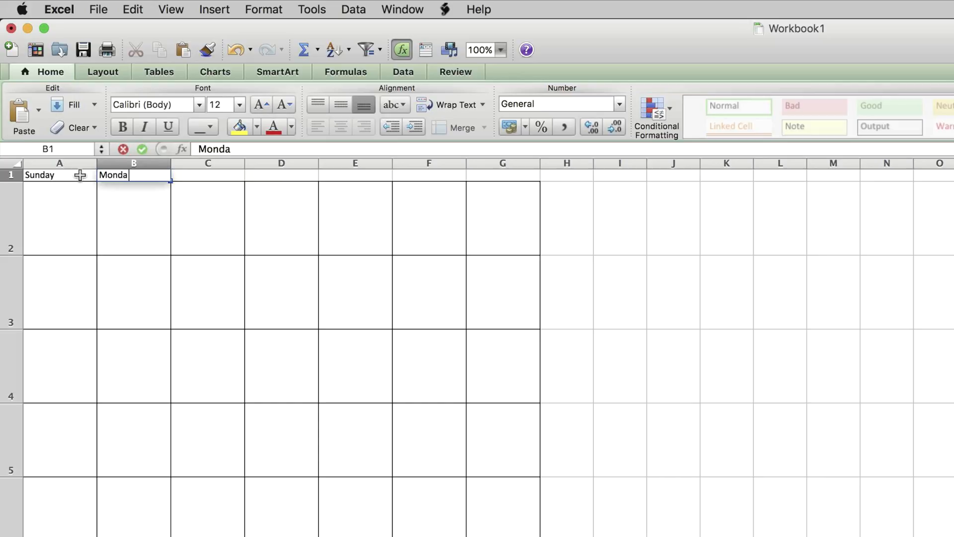
pyautogui.press('Tab')
pyautogui.write('Tuesday')
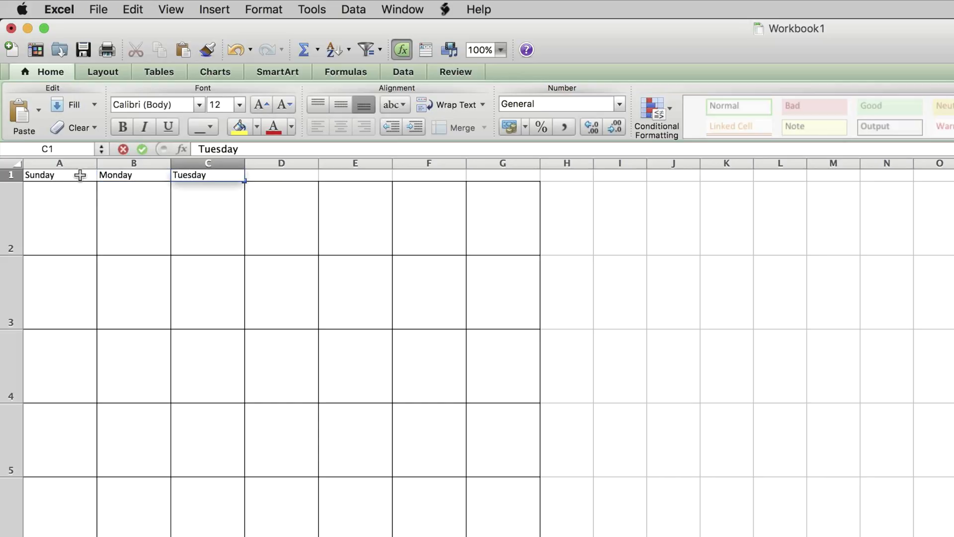
pyautogui.press('Tab')
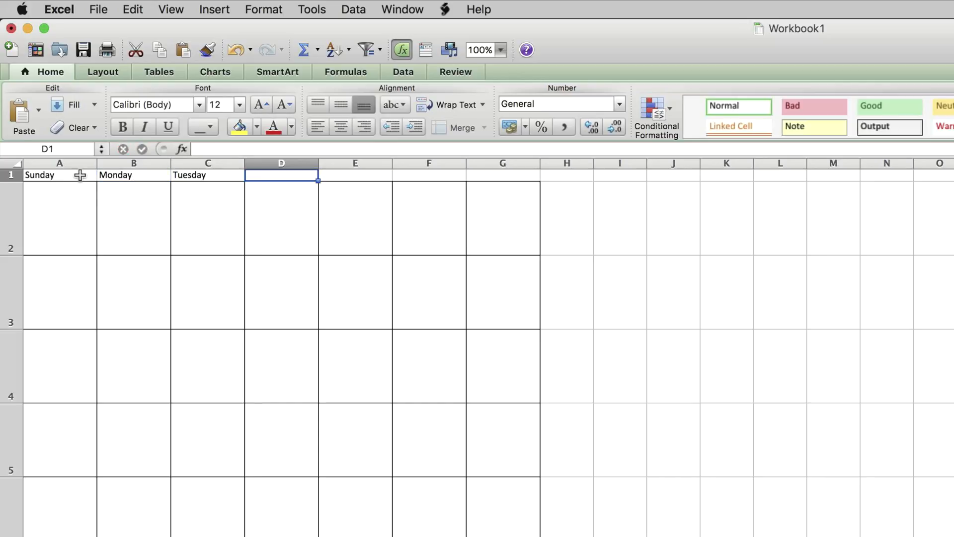
pyautogui.write('Wednes')
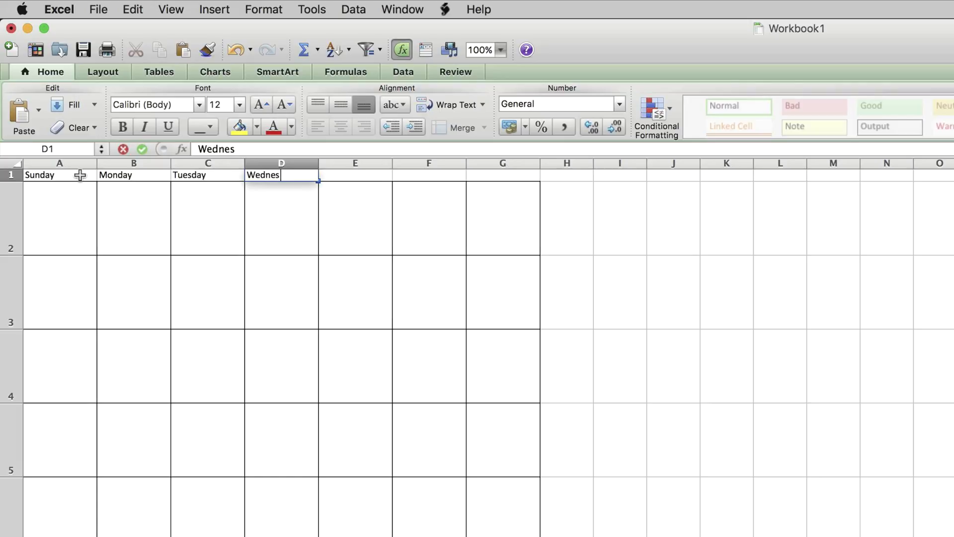
pyautogui.write('day')
pyautogui.press('Tab')
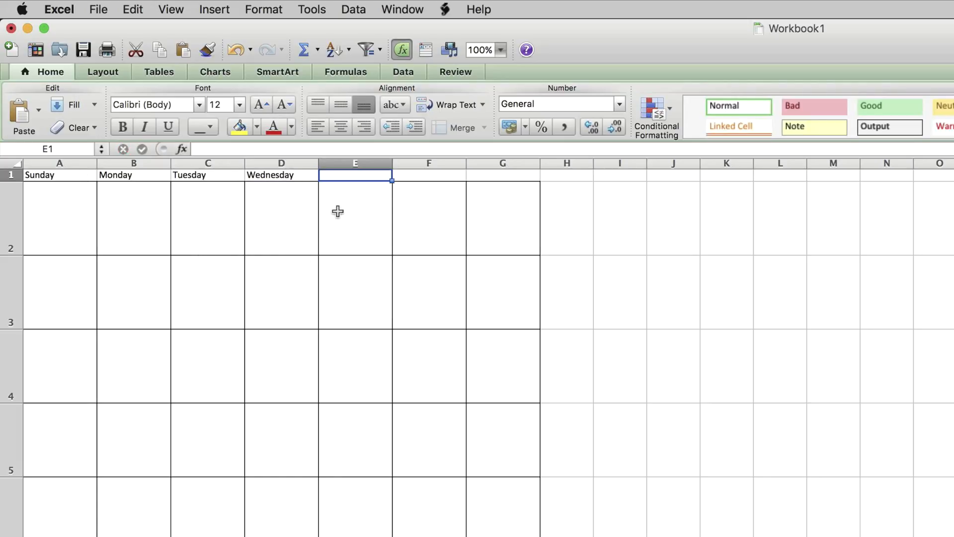
# Extend the Monday-to-Wednesday series across E1 through G1 to fill in Thursday, Friday and Saturday
pyautogui.moveTo(208, 178); pyautogui.dragTo(268, 178)
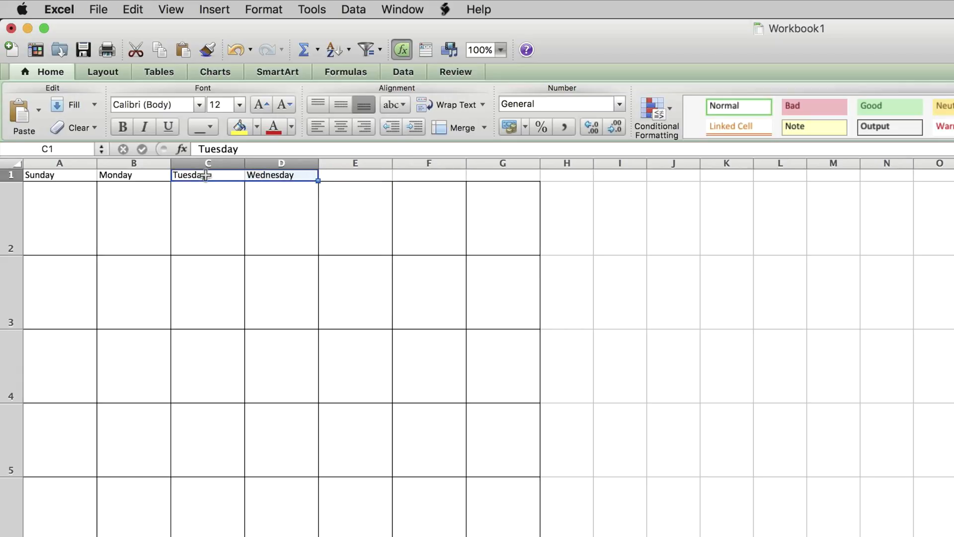
pyautogui.click(154, 175)
pyautogui.moveTo(154, 176); pyautogui.dragTo(311, 188)
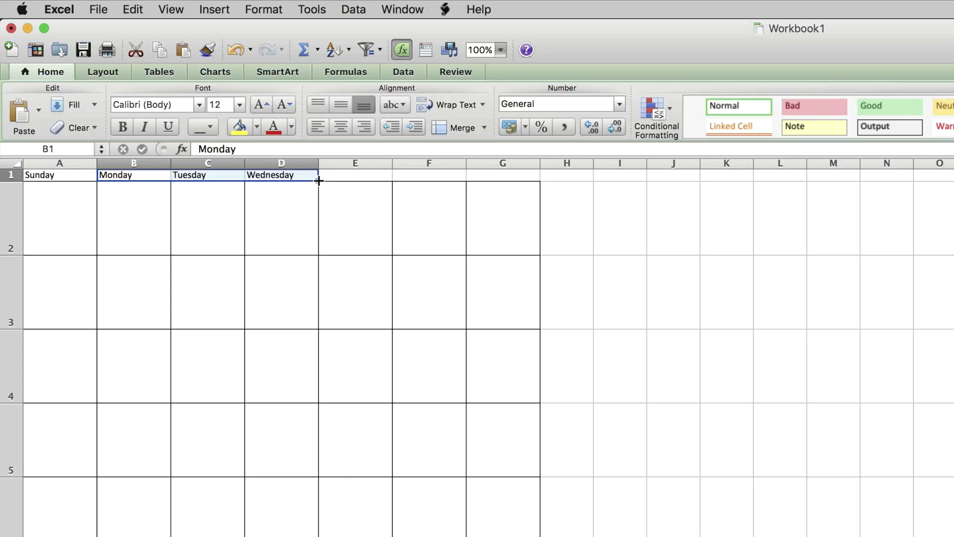
pyautogui.moveTo(331, 182); pyautogui.dragTo(519, 185)
pyautogui.moveTo(438, 186); pyautogui.dragTo(436, 185)
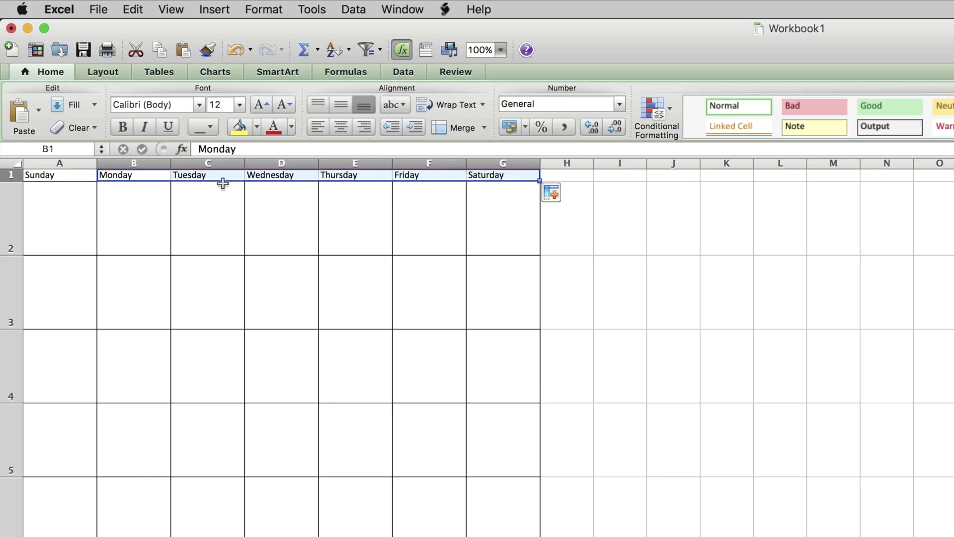
pyautogui.click(142, 205)
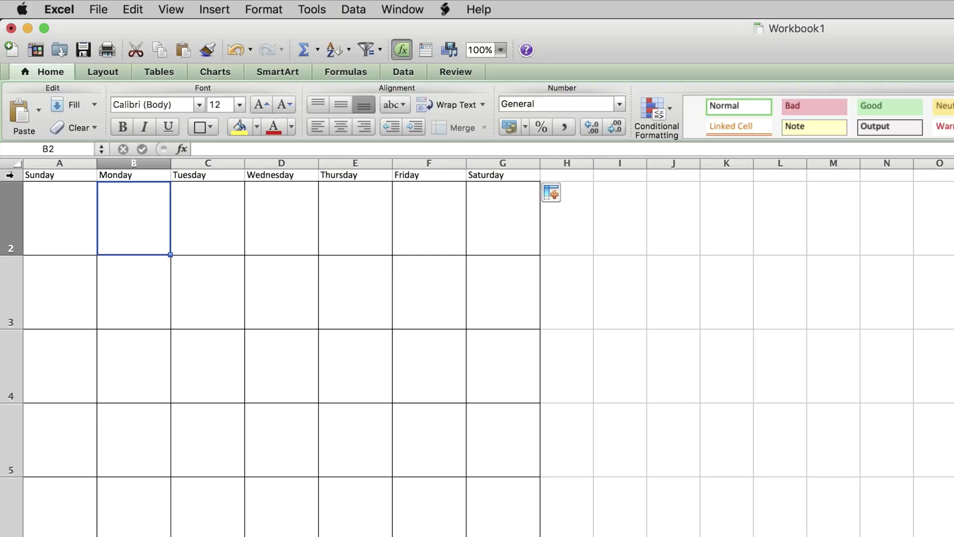
pyautogui.click(74, 237)
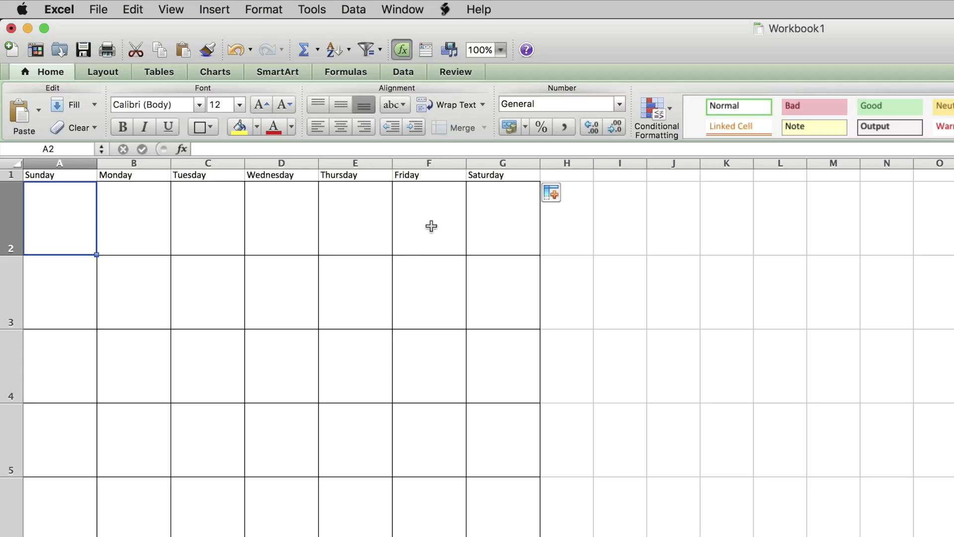
pyautogui.click(6, 175)
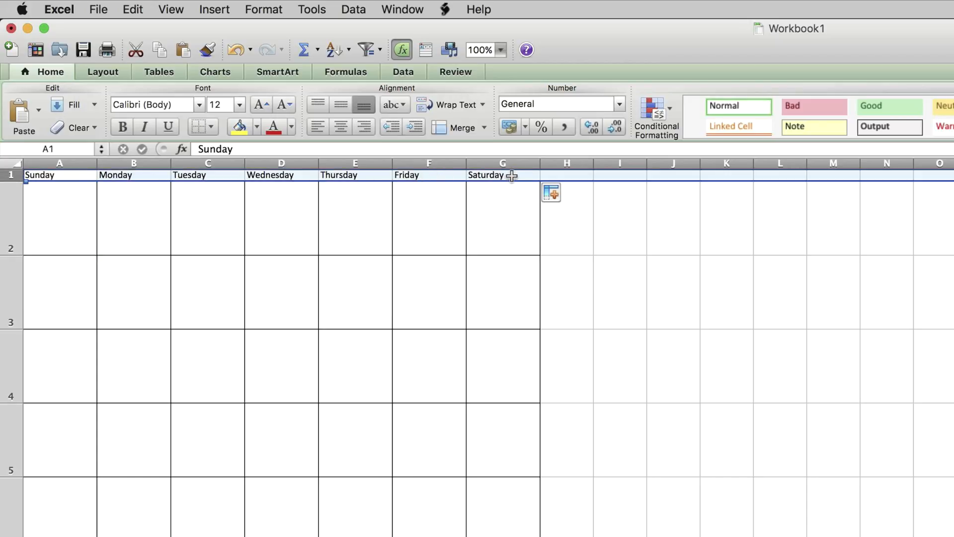
pyautogui.click(286, 162)
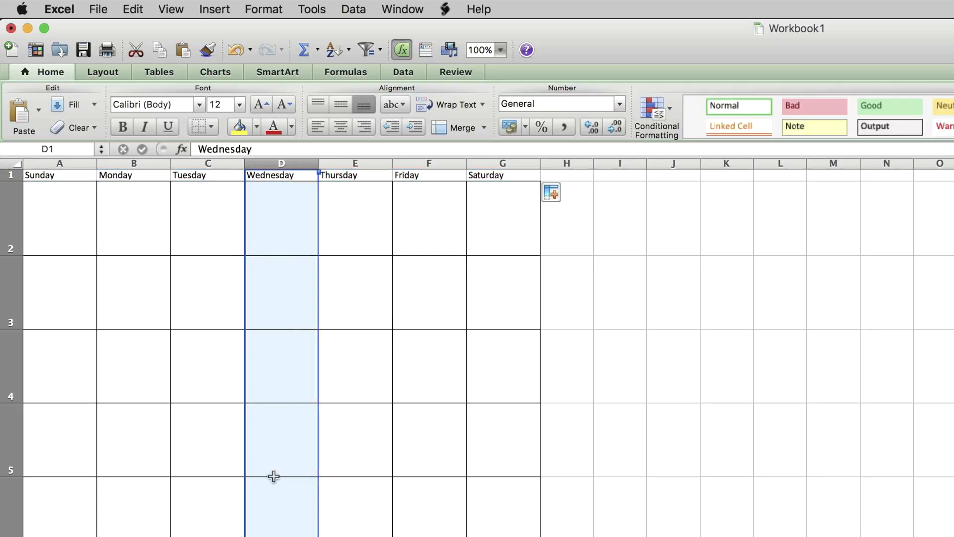
pyautogui.click(208, 163)
pyautogui.click(149, 163)
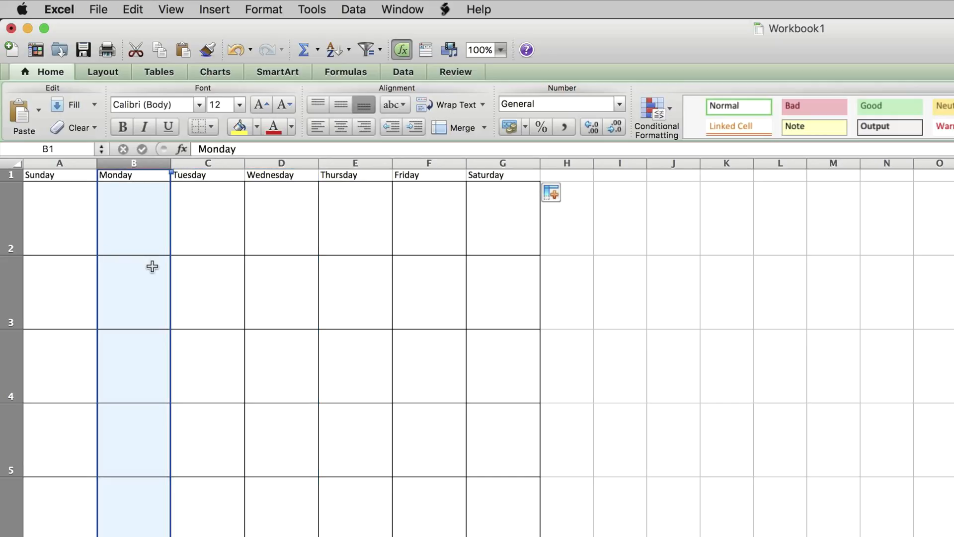
pyautogui.click(147, 243)
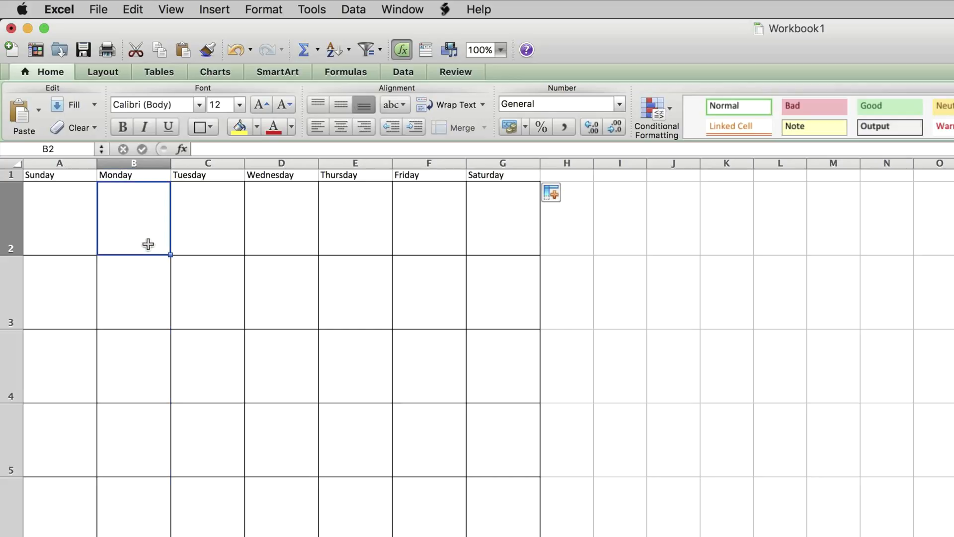
# Center the weekday headings in row 1 horizontally
pyautogui.click(5, 175)
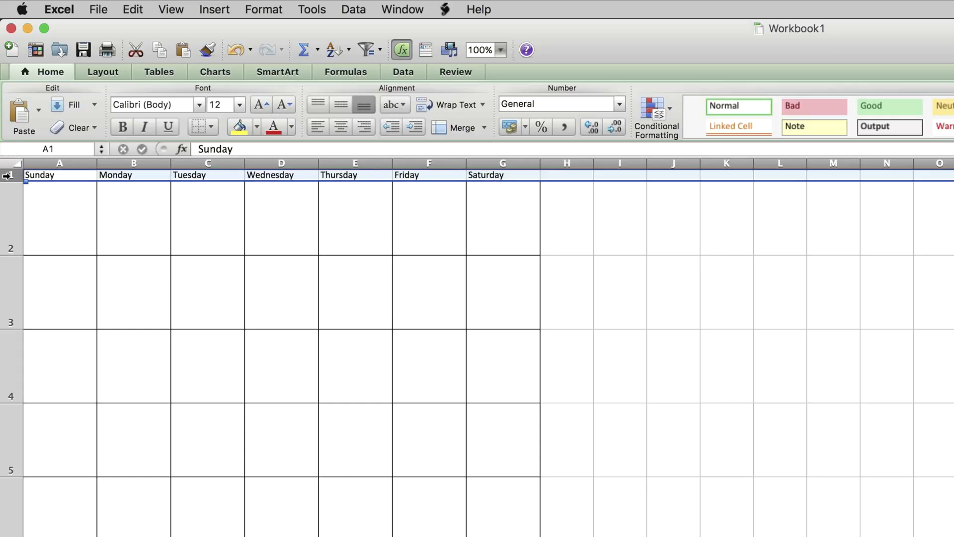
pyautogui.click(342, 127)
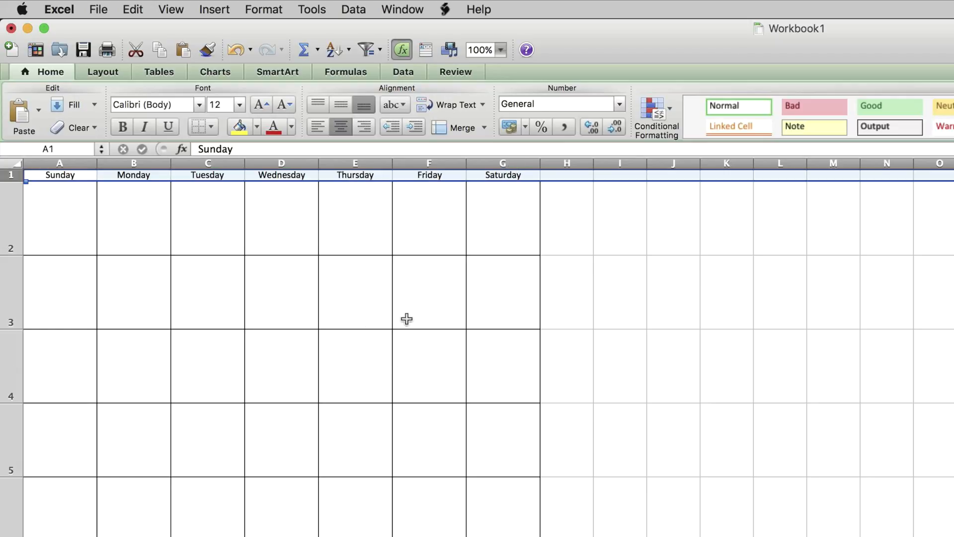
pyautogui.click(355, 320)
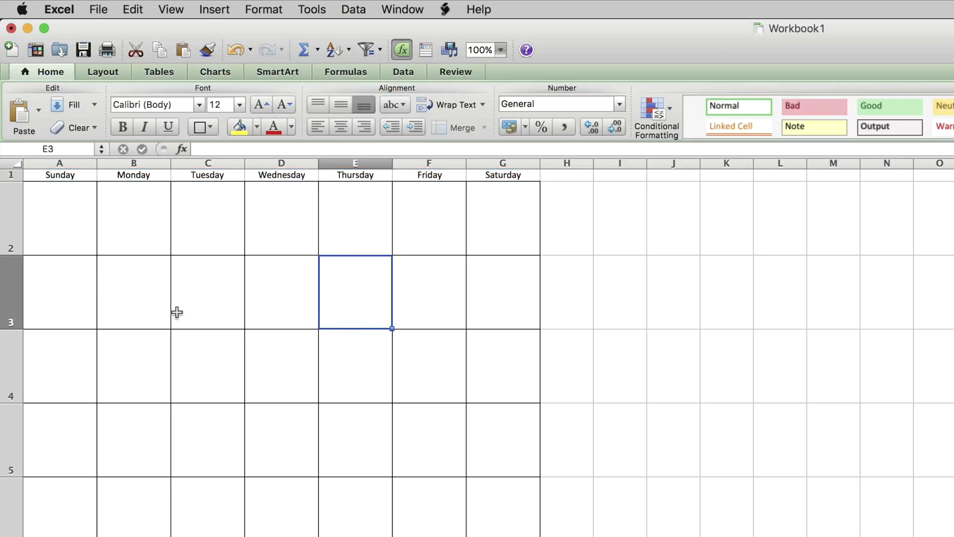
# Insert two blank rows above the weekday headings
pyautogui.click(83, 228)
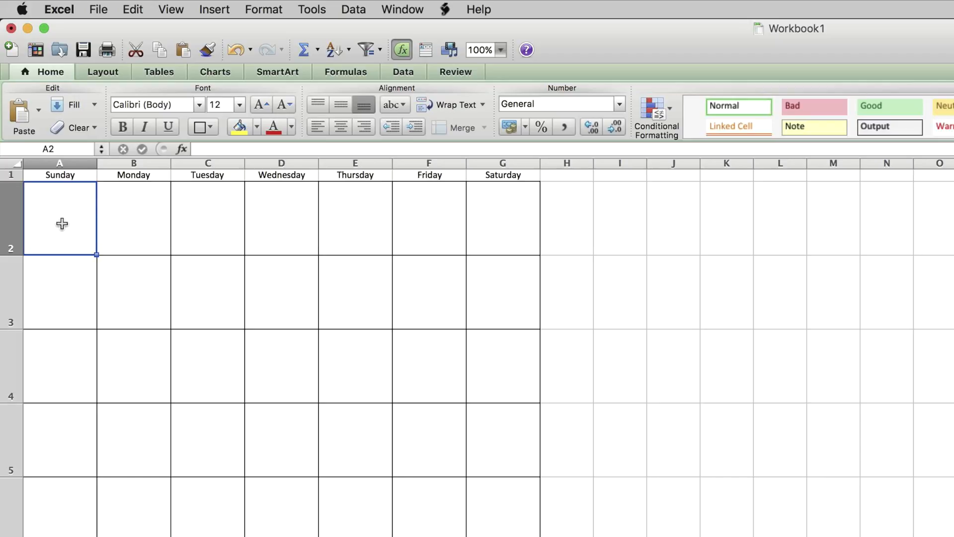
pyautogui.click(10, 175)
pyautogui.rightClick(10, 175)
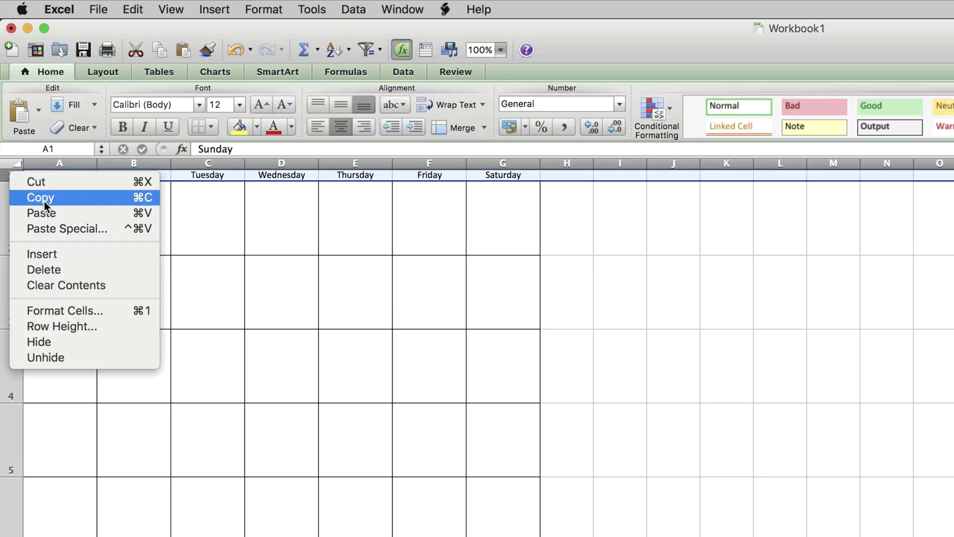
pyautogui.click(71, 258)
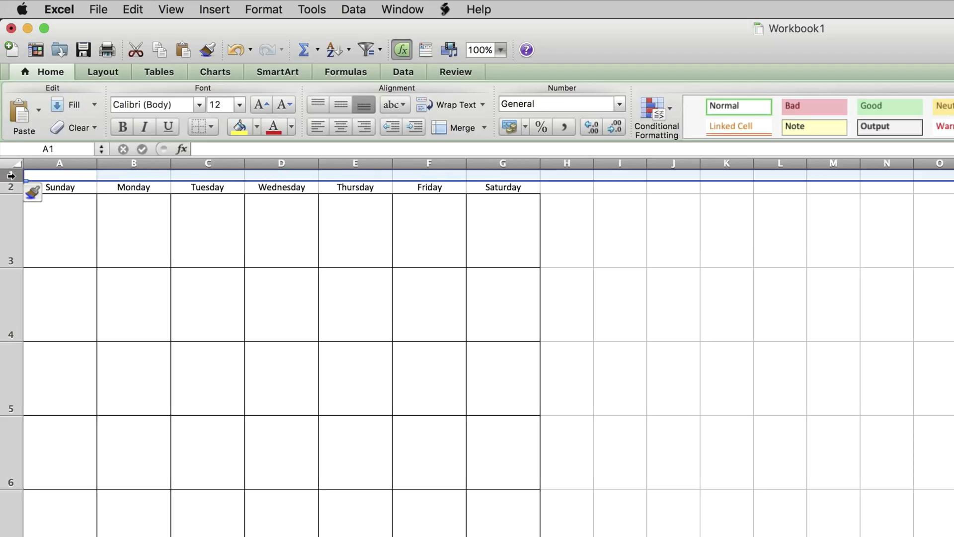
pyautogui.rightClick(11, 175)
pyautogui.click(53, 255)
pyautogui.click(77, 261)
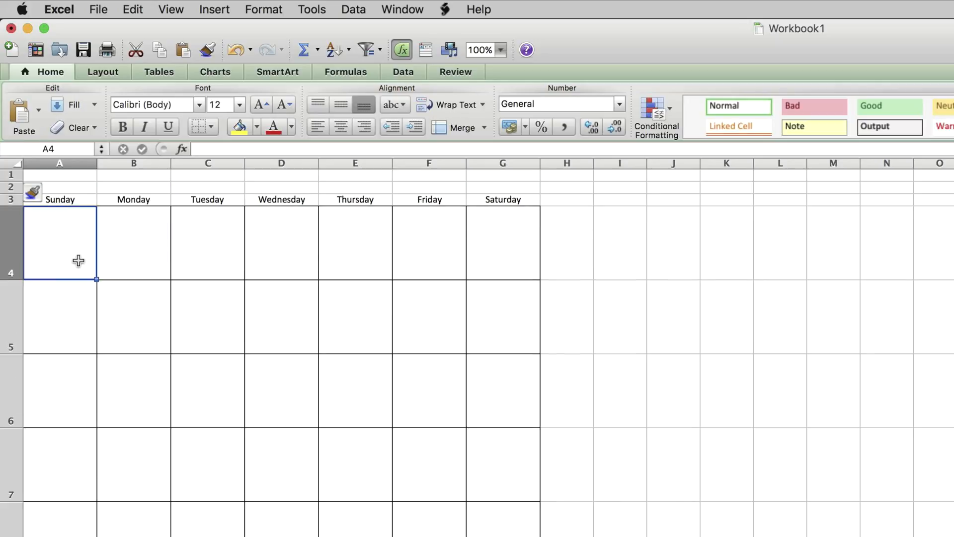
# Merge and center cells A1 through G1 across the width of the calendar grid
pyautogui.click(75, 186)
pyautogui.click(76, 177)
pyautogui.click(64, 188)
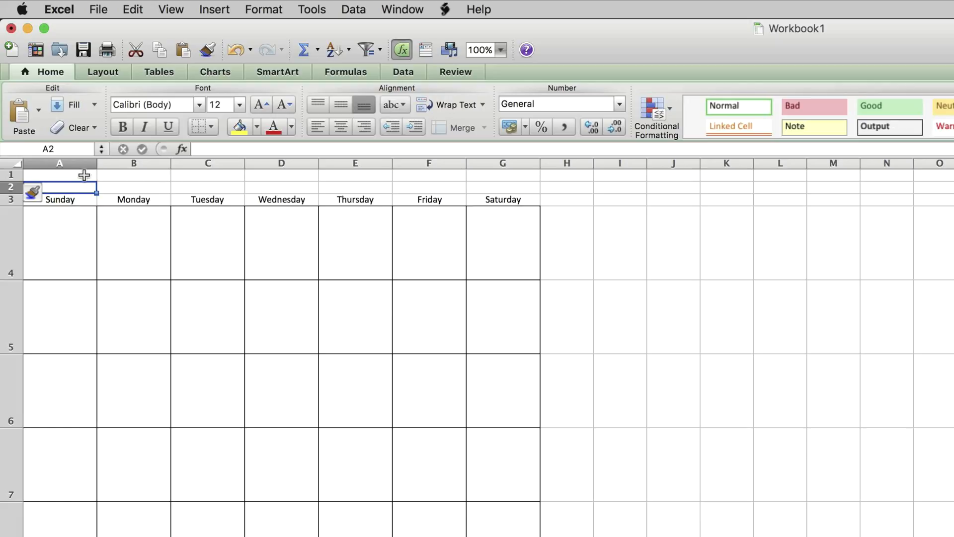
pyautogui.moveTo(84, 175); pyautogui.dragTo(486, 179)
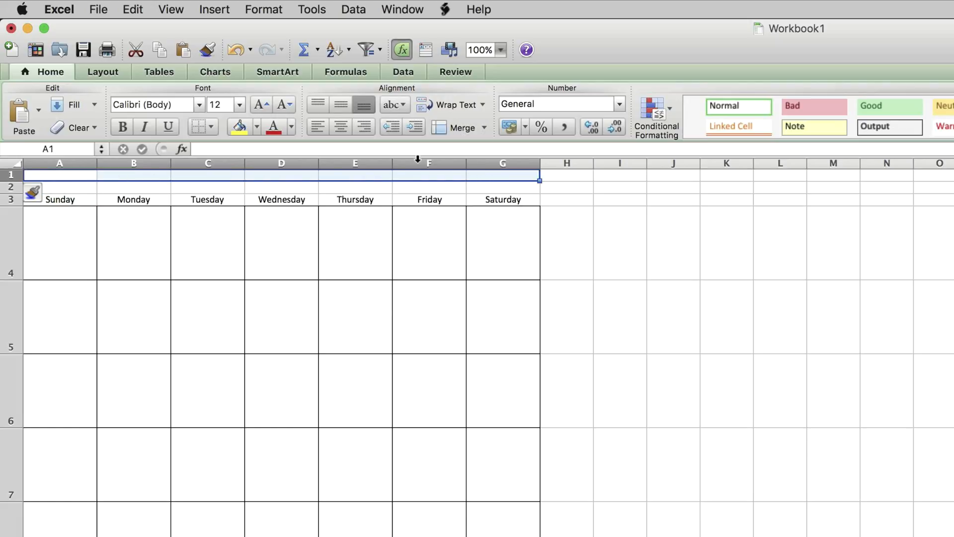
pyautogui.click(455, 128)
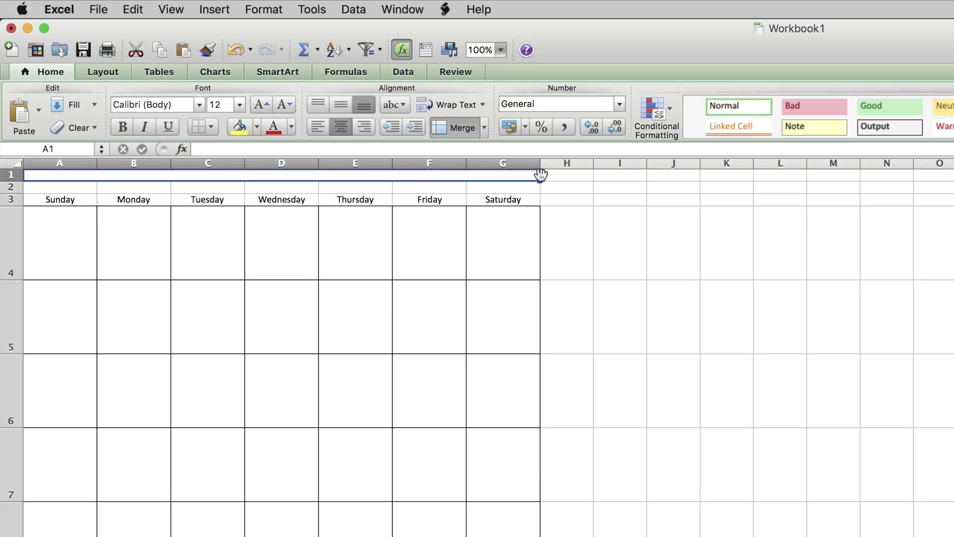
# Enter the title January 2018 in the merged cell above the weekday headings
pyautogui.write('January')
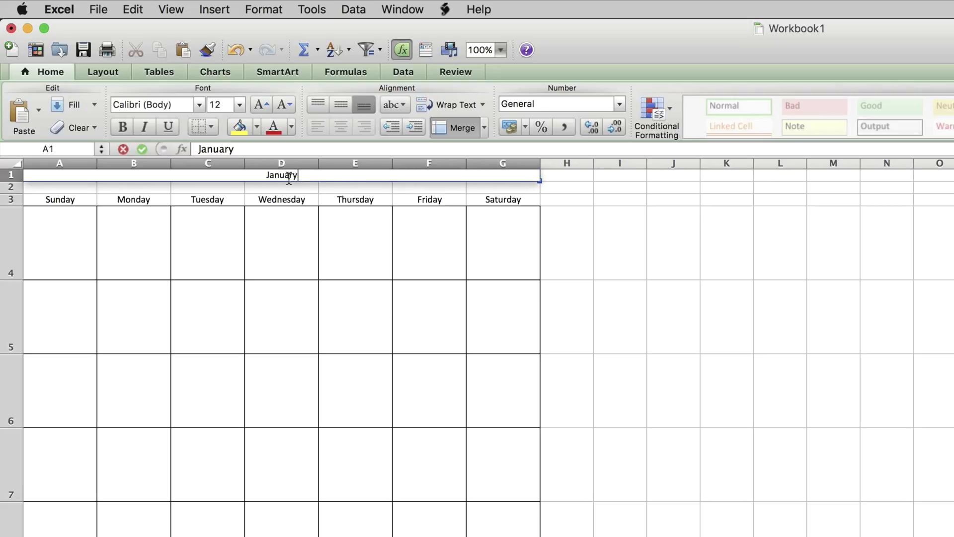
pyautogui.write(' 2018')
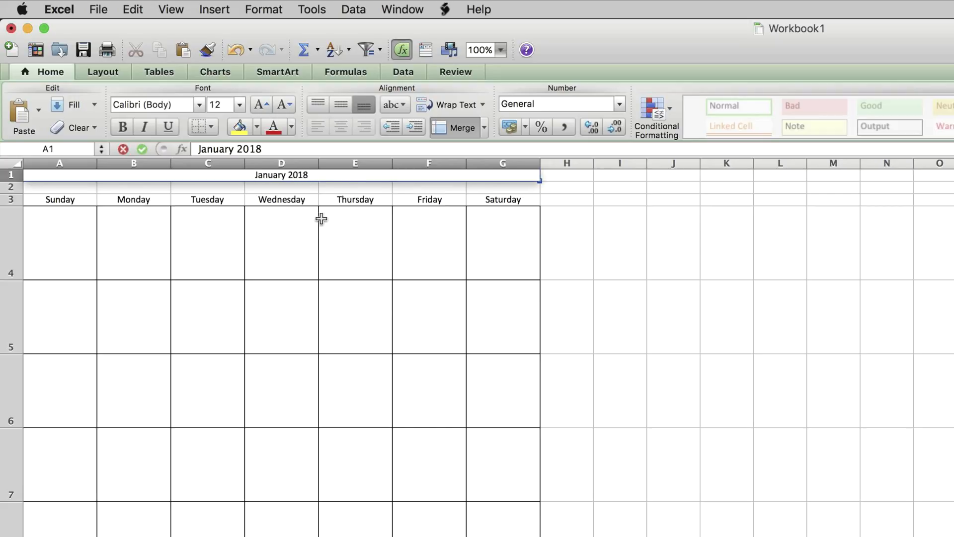
pyautogui.press('Return')
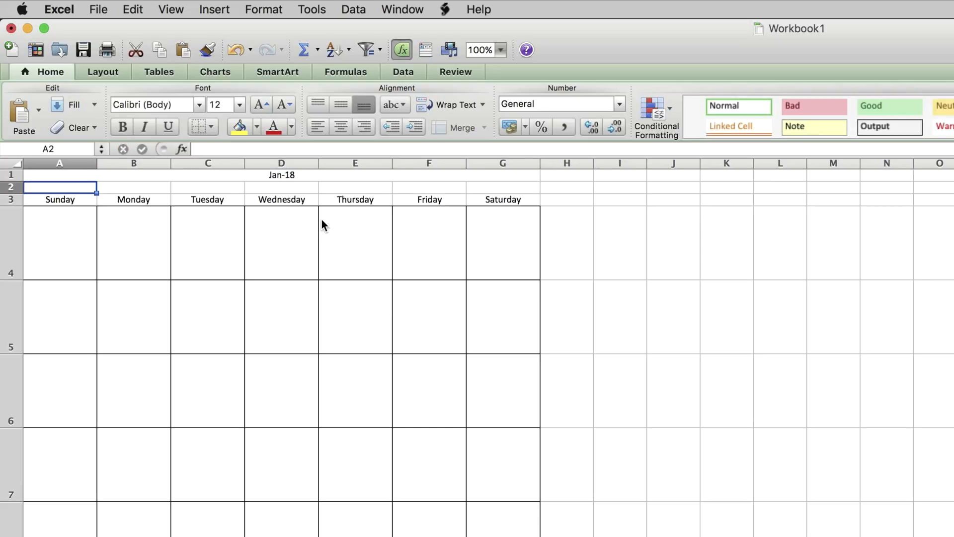
# Format the title date with the single-letter month date type M
pyautogui.click(298, 177)
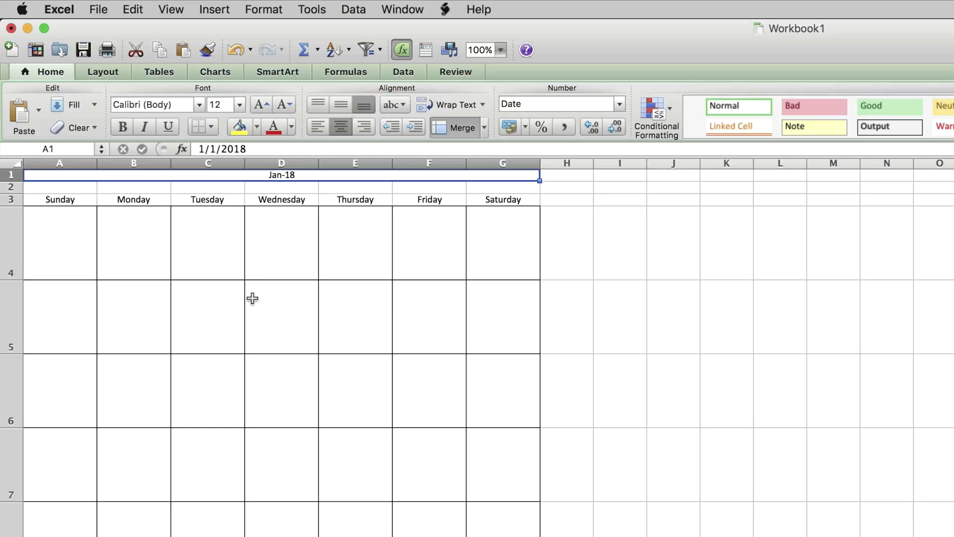
pyautogui.rightClick(296, 179)
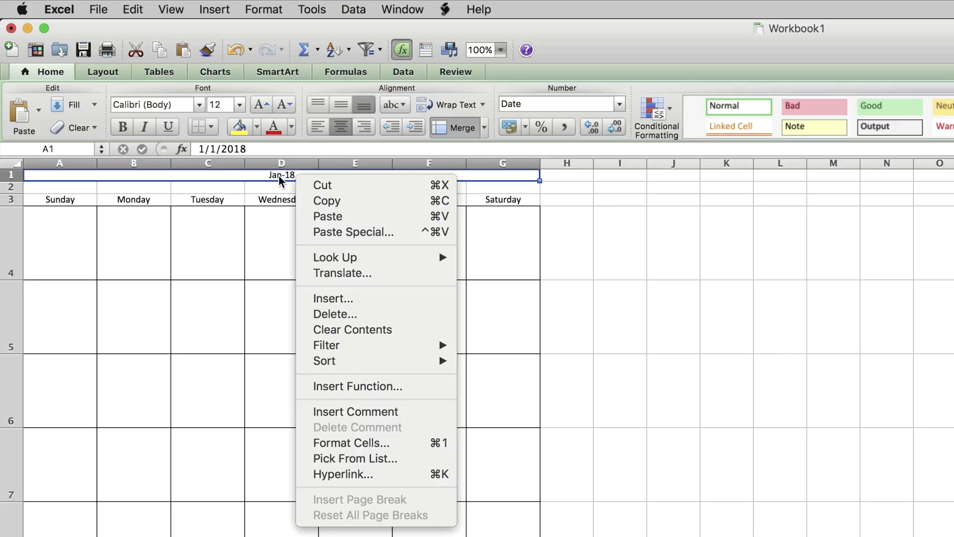
pyautogui.rightClick(279, 176)
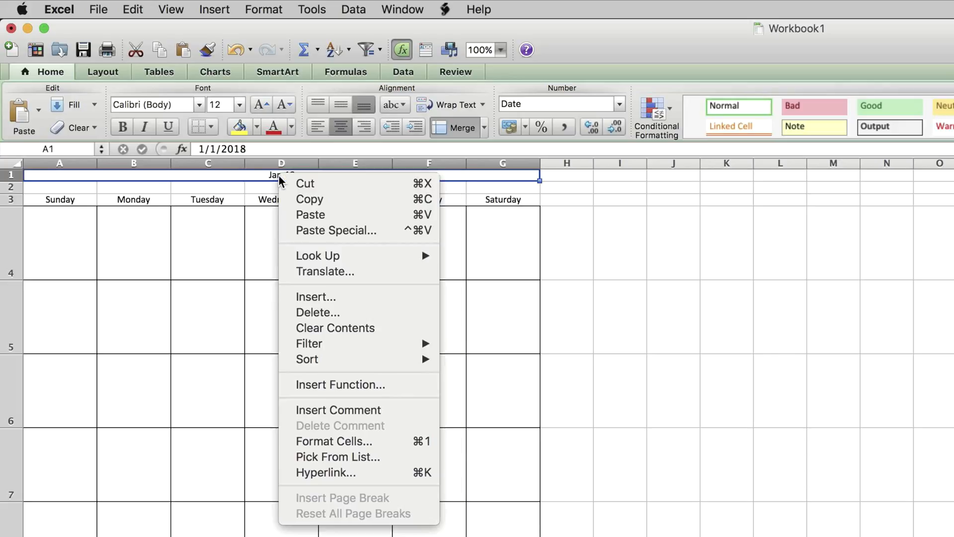
pyautogui.click(364, 443)
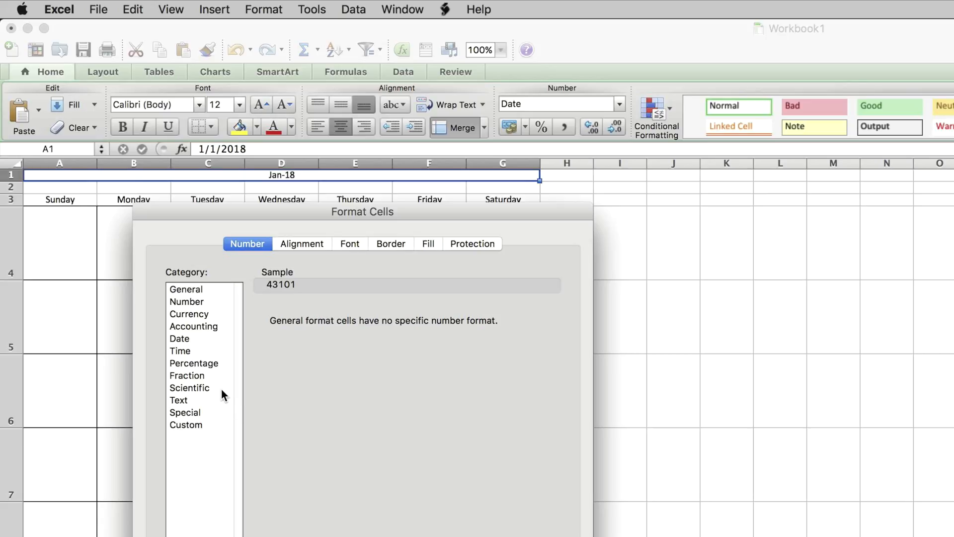
pyautogui.click(184, 339)
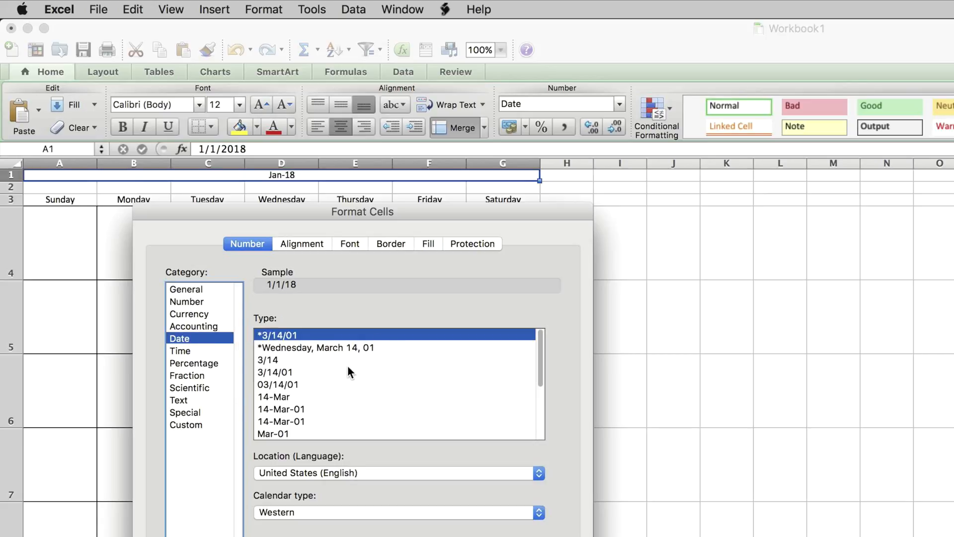
pyautogui.scroll(-5, 331, 384)
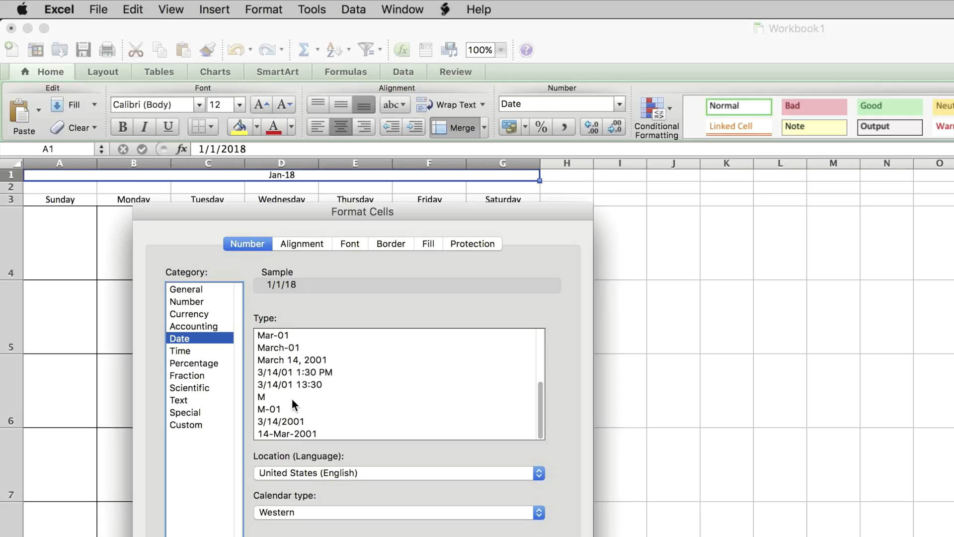
pyautogui.scroll(5, 291, 398)
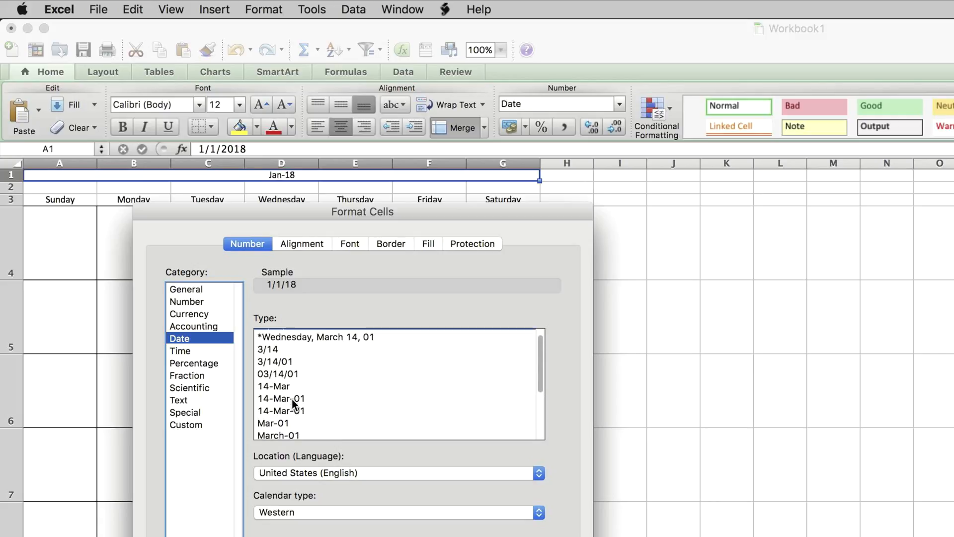
pyautogui.scroll(1, 292, 401)
pyautogui.scroll(-6, 293, 398)
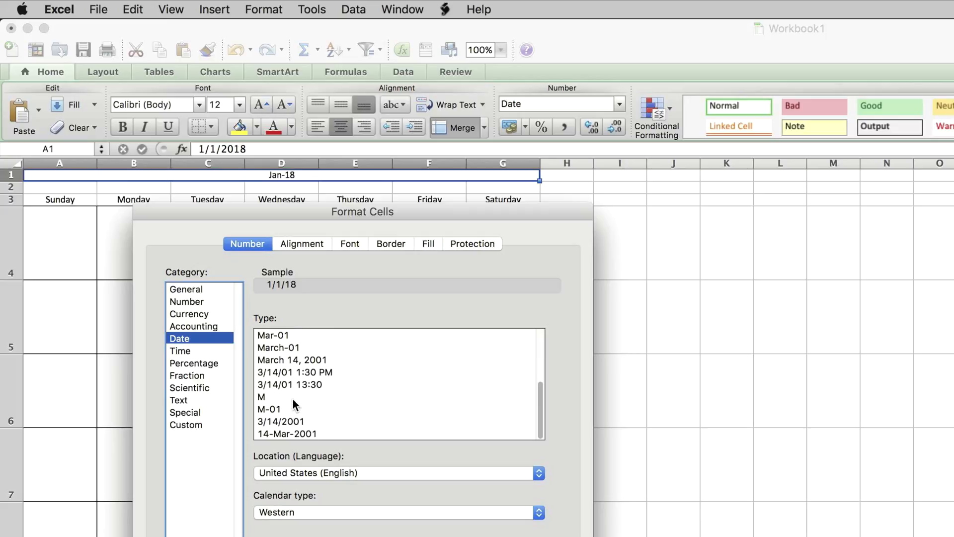
pyautogui.click(261, 398)
# Apply the custom number format MMMM YYYY to the title date in A1
pyautogui.scroll(1, 313, 401)
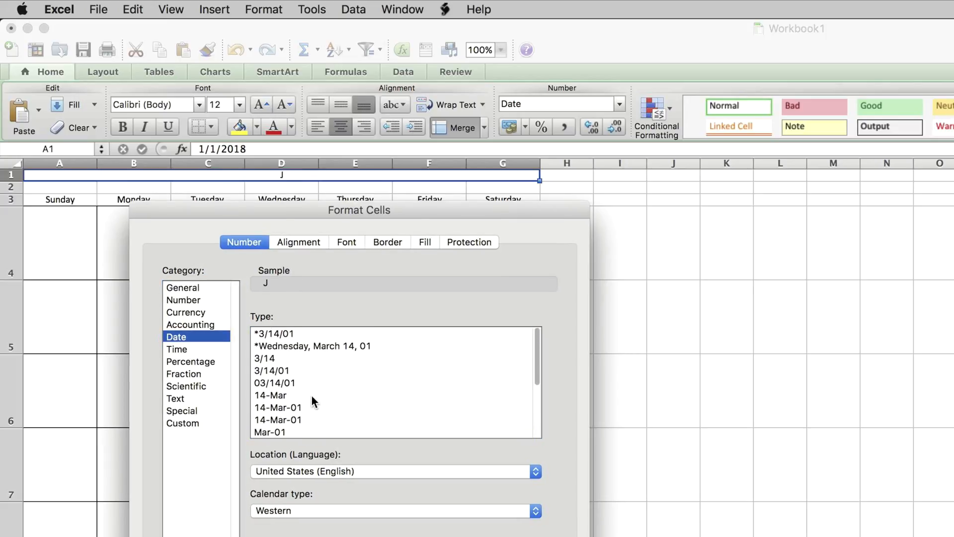
pyautogui.scroll(-5, 313, 400)
pyautogui.click(312, 395)
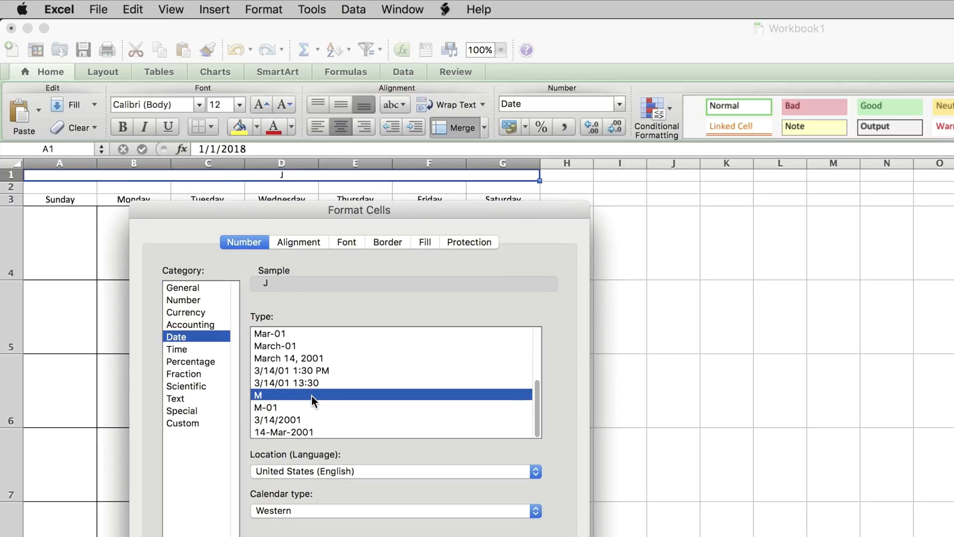
pyautogui.click(183, 424)
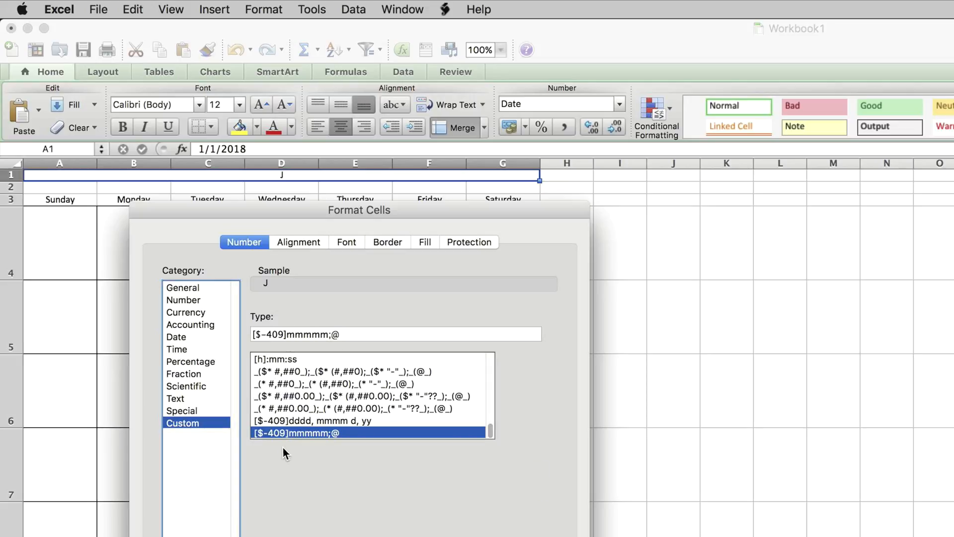
pyautogui.moveTo(364, 333); pyautogui.dragTo(222, 316)
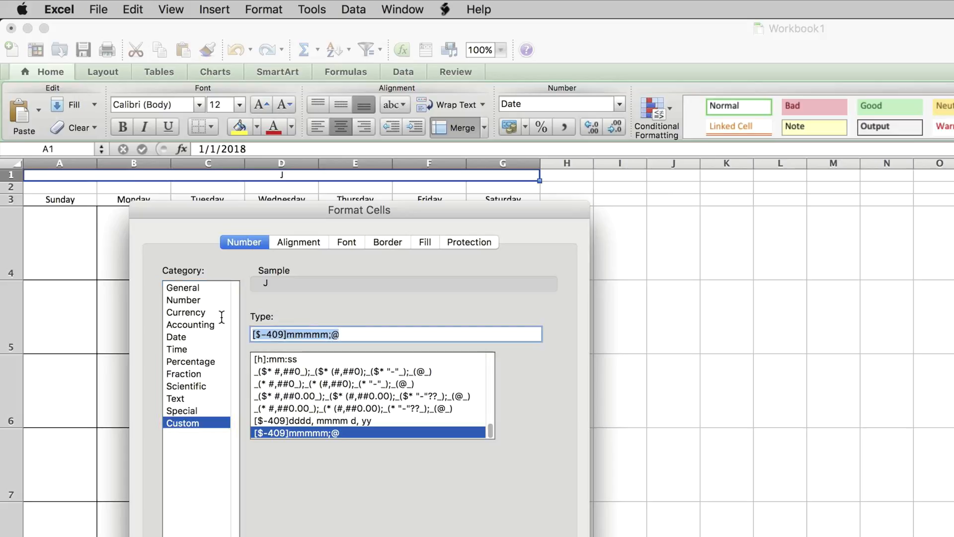
pyautogui.write('MMM')
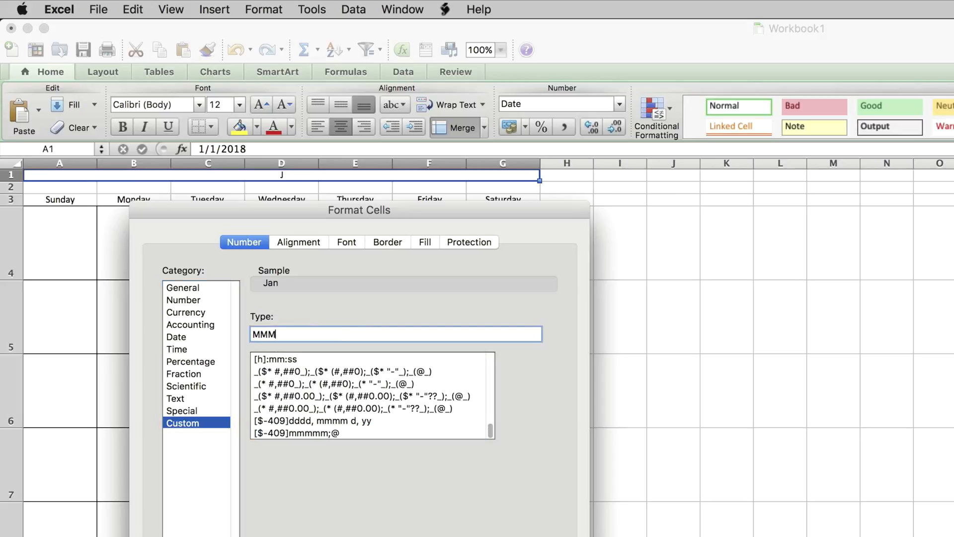
pyautogui.write('M YYYY')
pyautogui.press('Return')
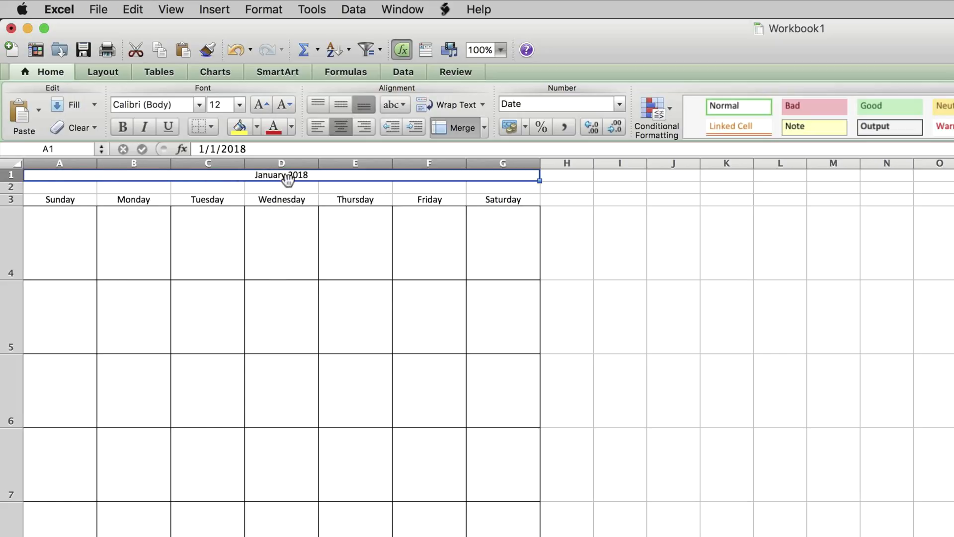
# Set the font size of the January 2018 title to 28
pyautogui.click(240, 104)
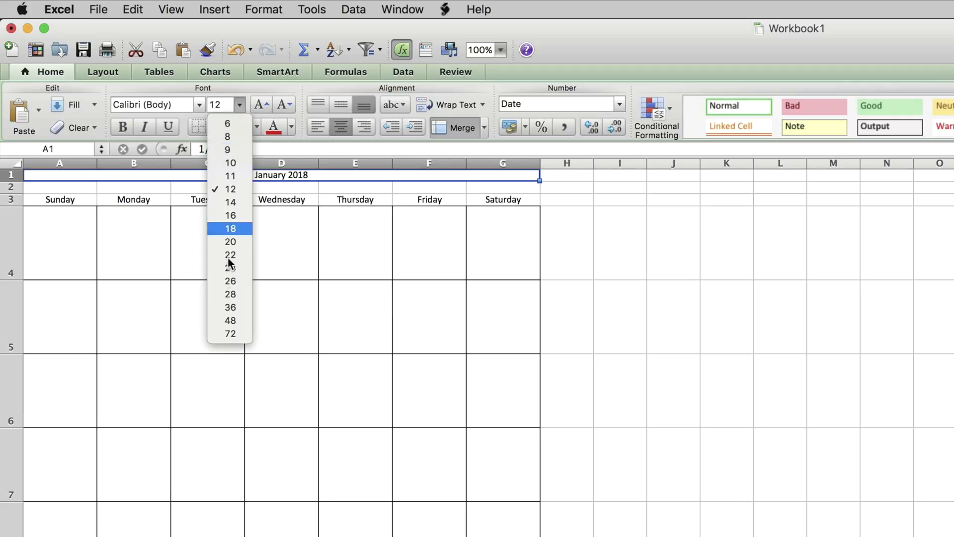
pyautogui.click(232, 294)
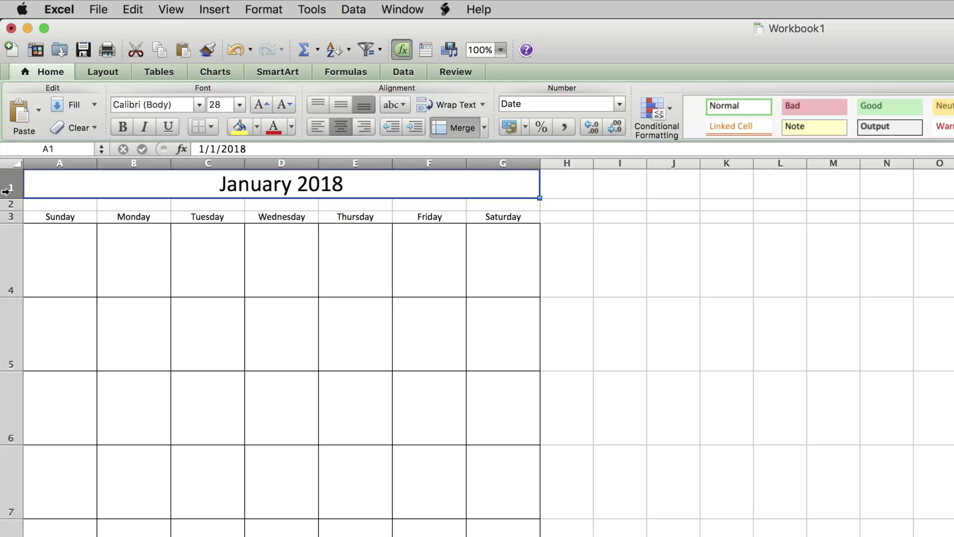
pyautogui.click(287, 303)
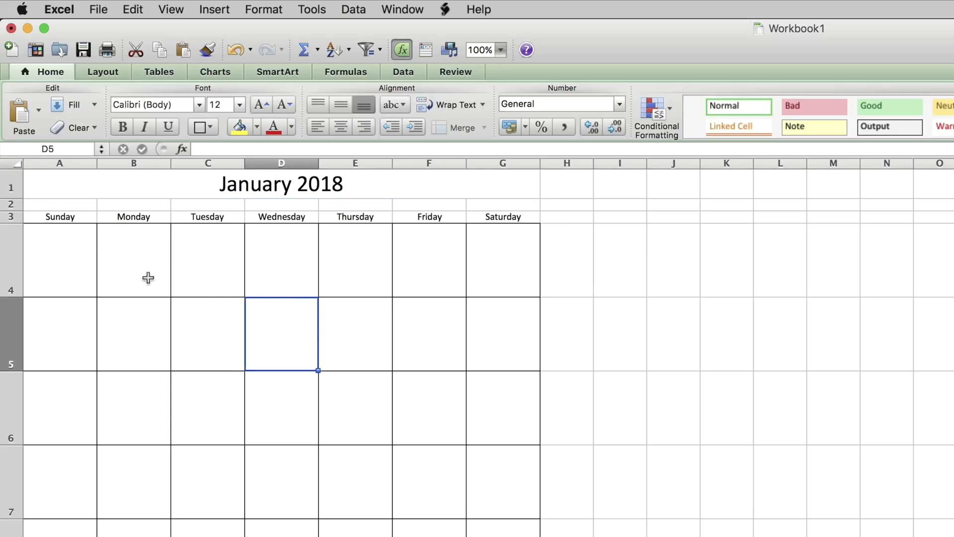
# Enter the day numbers 1 through 7 in cells A4 through G4, from Sunday to Saturday
pyautogui.click(61, 261)
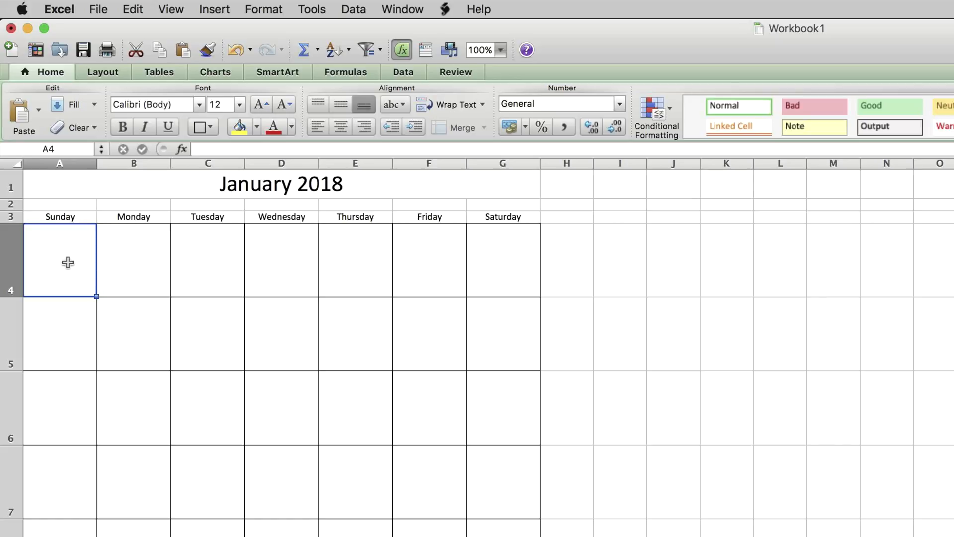
pyautogui.write('1')
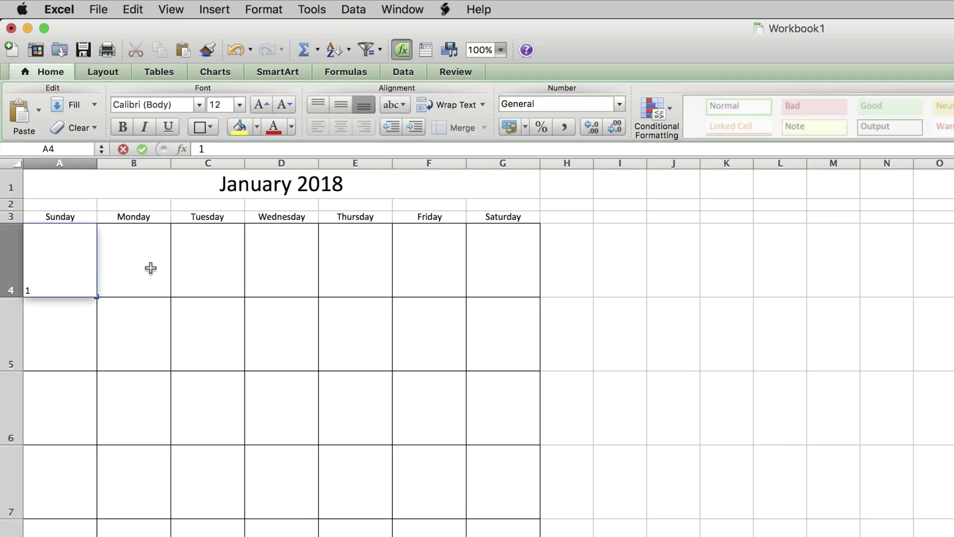
pyautogui.click(153, 269)
pyautogui.write('2')
pyautogui.click(217, 278)
pyautogui.write('3')
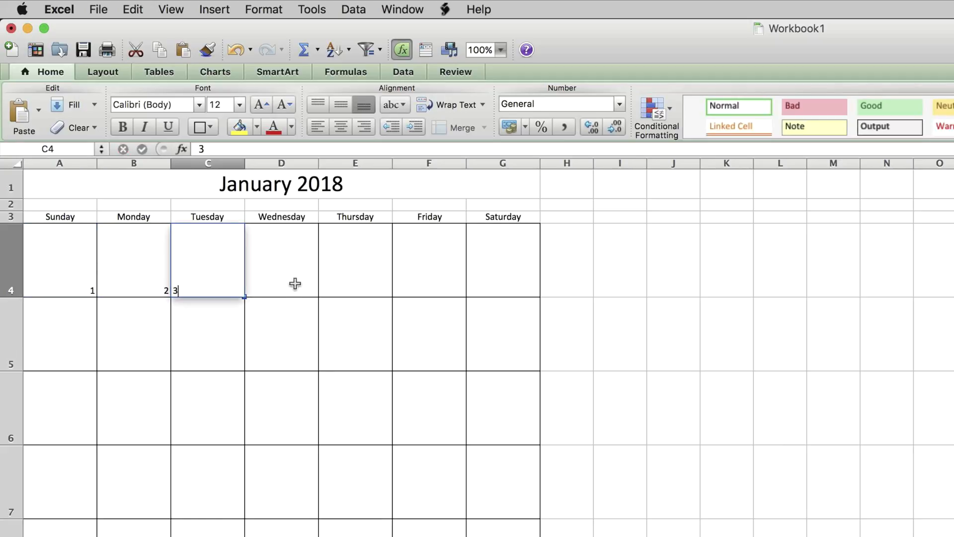
pyautogui.click(295, 284)
pyautogui.write('4')
pyautogui.click(378, 287)
pyautogui.write('5')
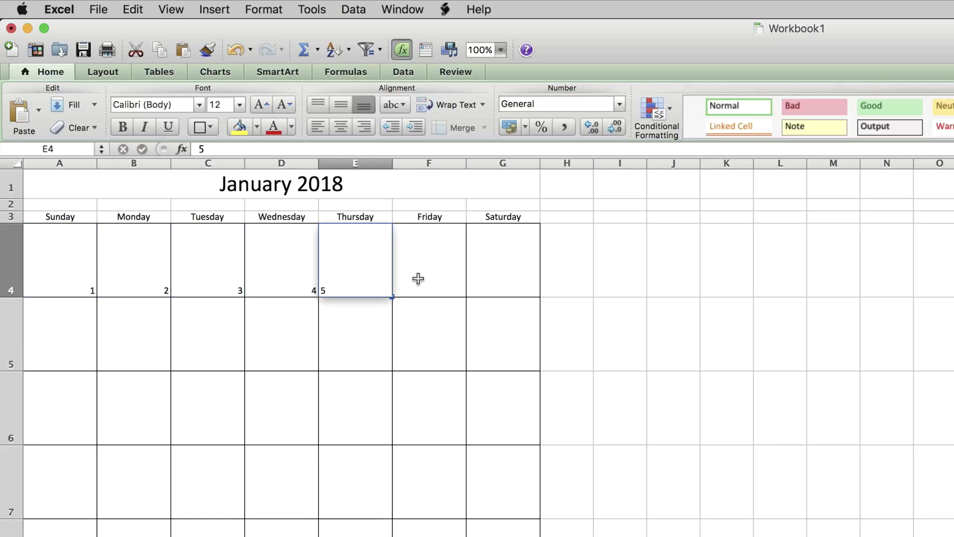
pyautogui.click(442, 282)
pyautogui.write('6')
pyautogui.click(515, 282)
pyautogui.write('7')
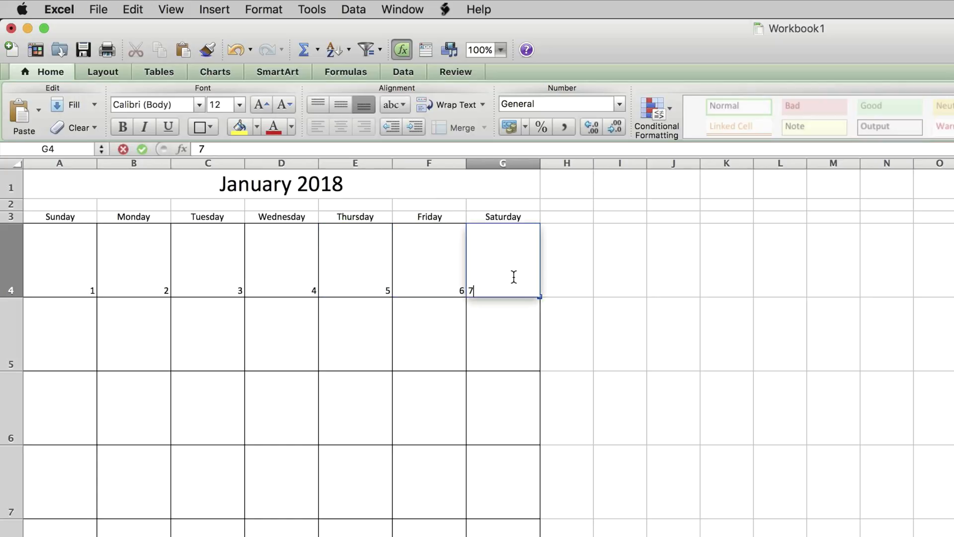
pyautogui.click(499, 354)
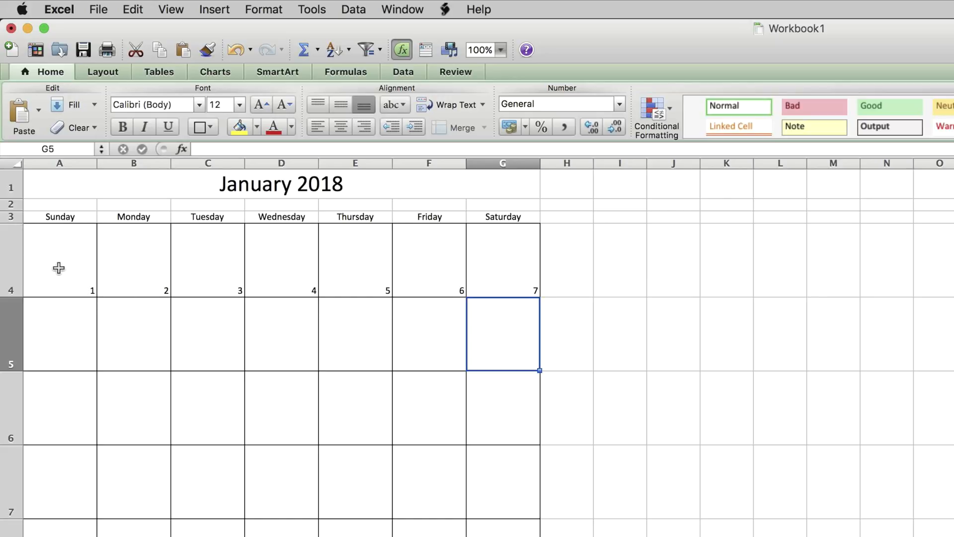
# Align the day numbers in row 4 to the left and top of their cells
pyautogui.moveTo(58, 268); pyautogui.dragTo(470, 271)
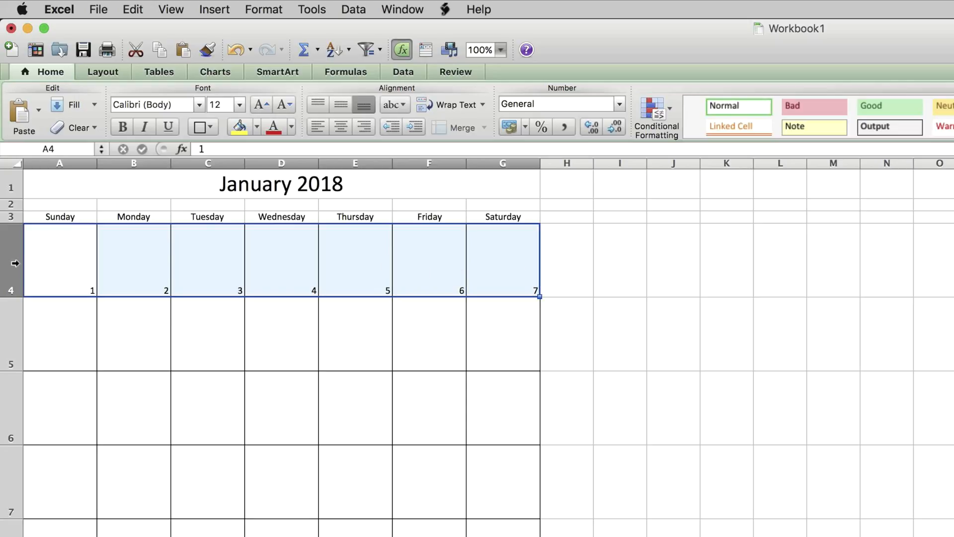
pyautogui.click(5, 264)
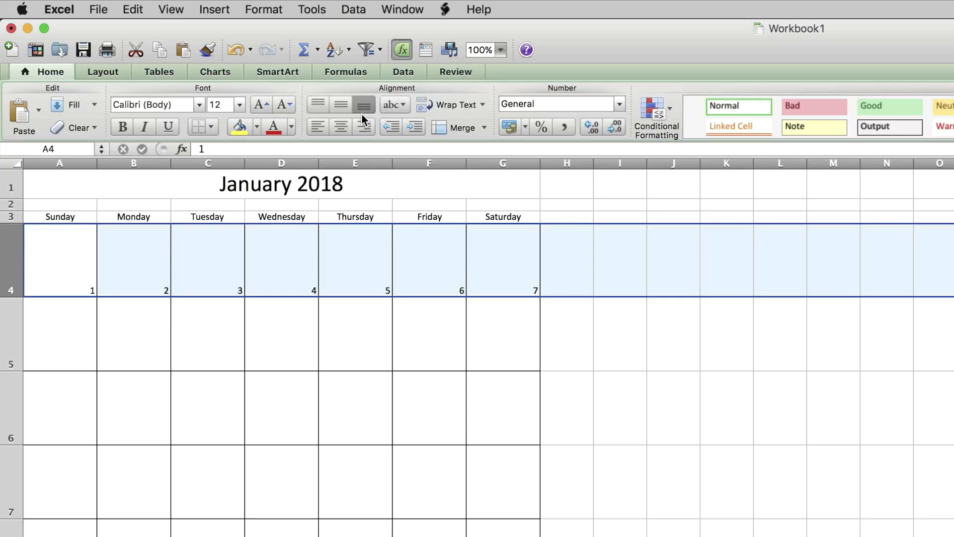
pyautogui.click(319, 127)
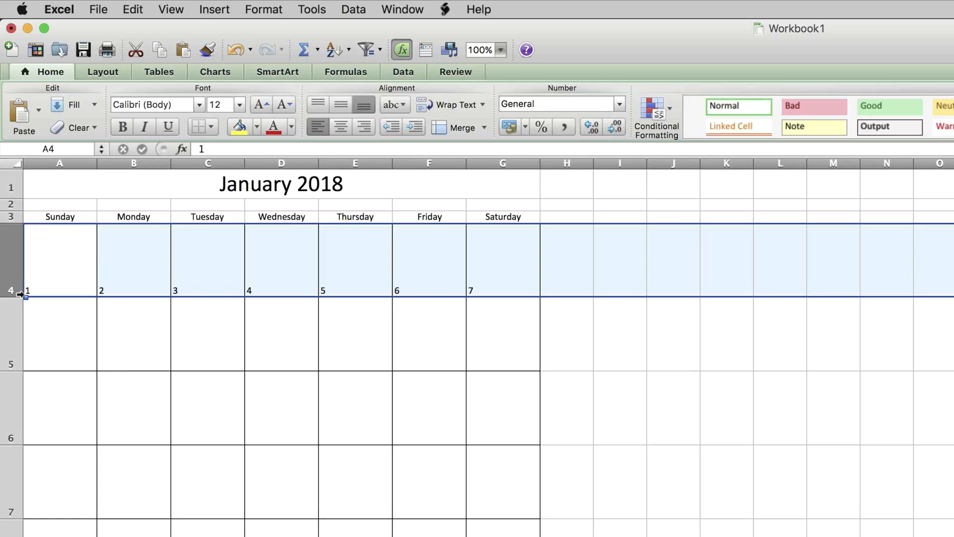
pyautogui.click(317, 104)
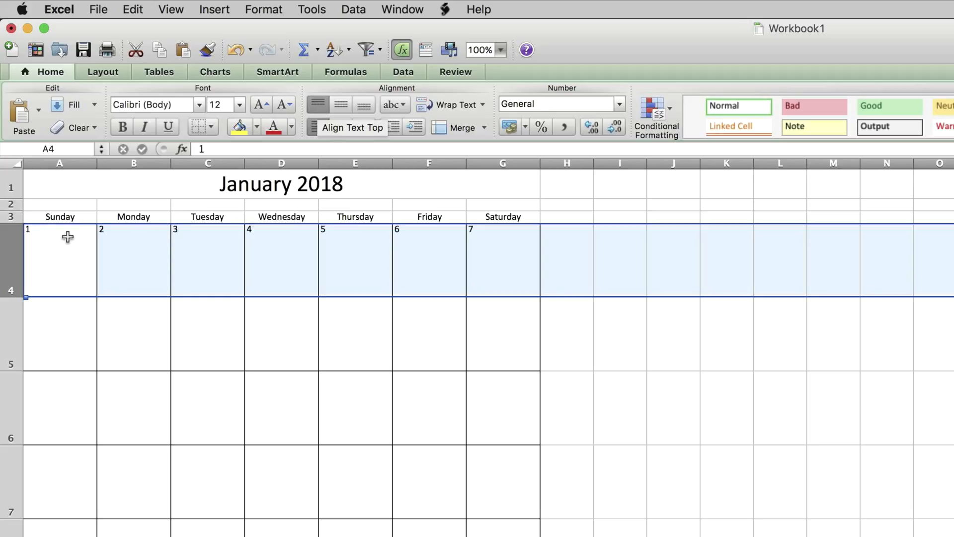
pyautogui.click(35, 239)
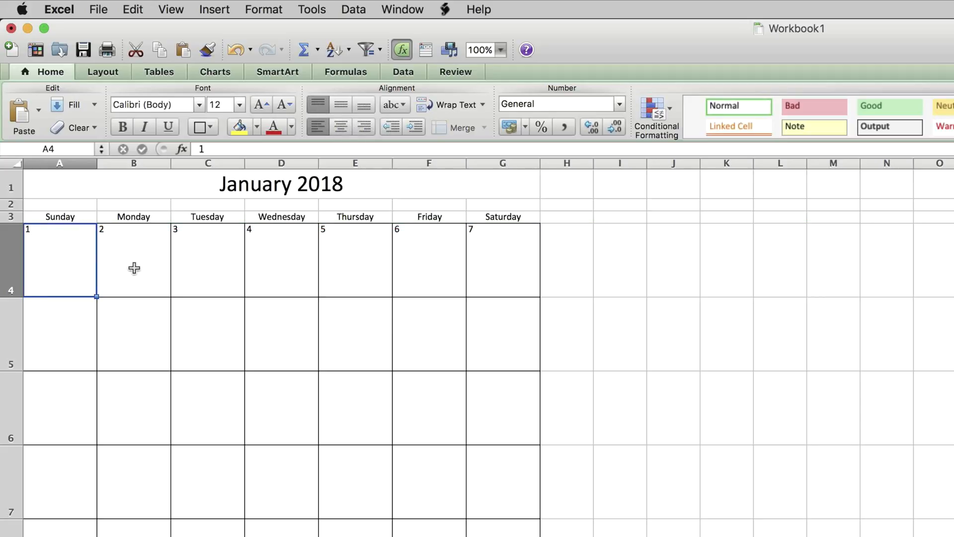
pyautogui.click(213, 281)
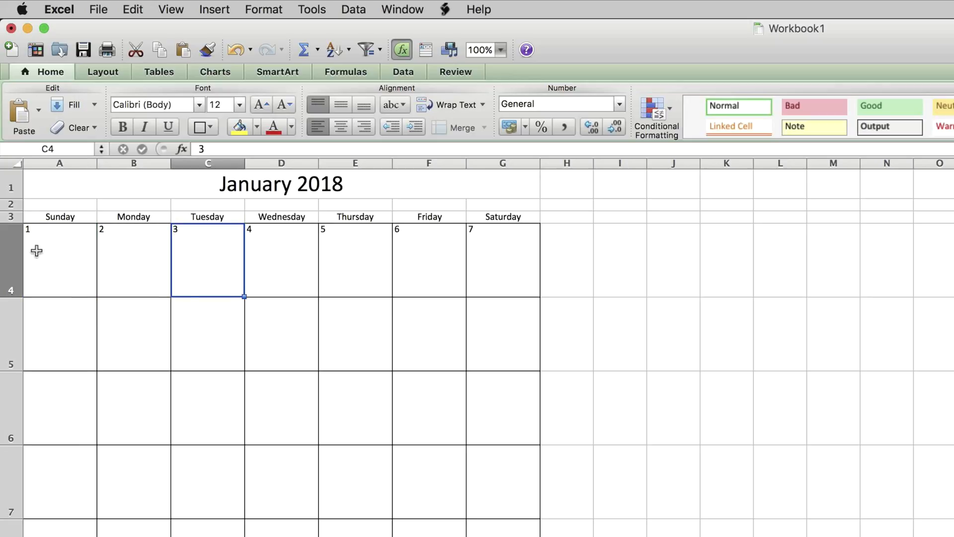
pyautogui.click(110, 237)
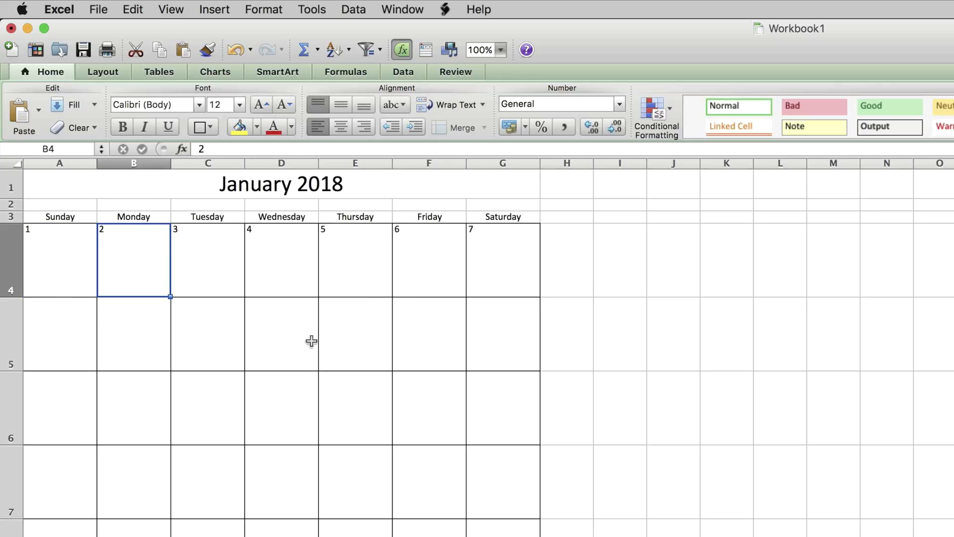
# Select cells A5 through G5 and turn off all their outer and inner vertical border lines in the cell format settings
pyautogui.click(73, 347)
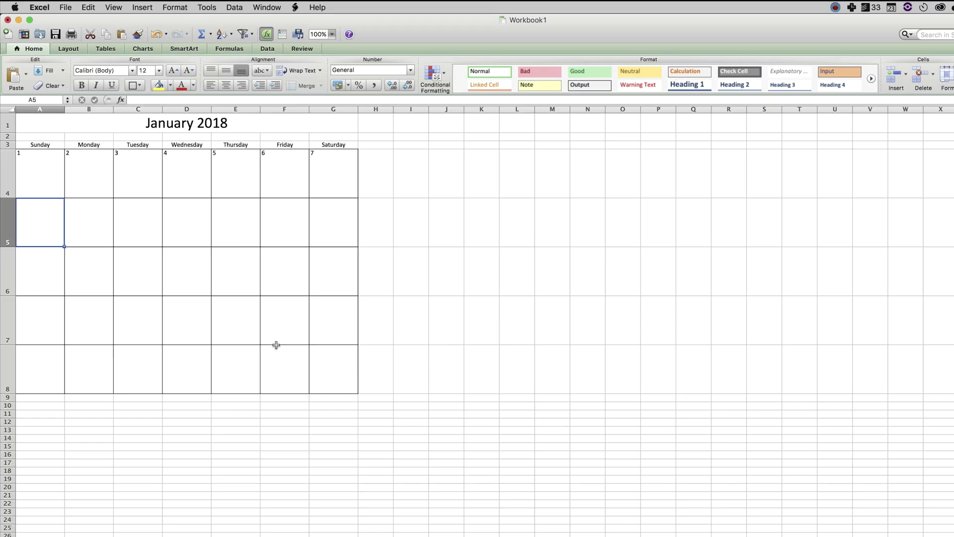
pyautogui.moveTo(47, 228); pyautogui.dragTo(345, 230)
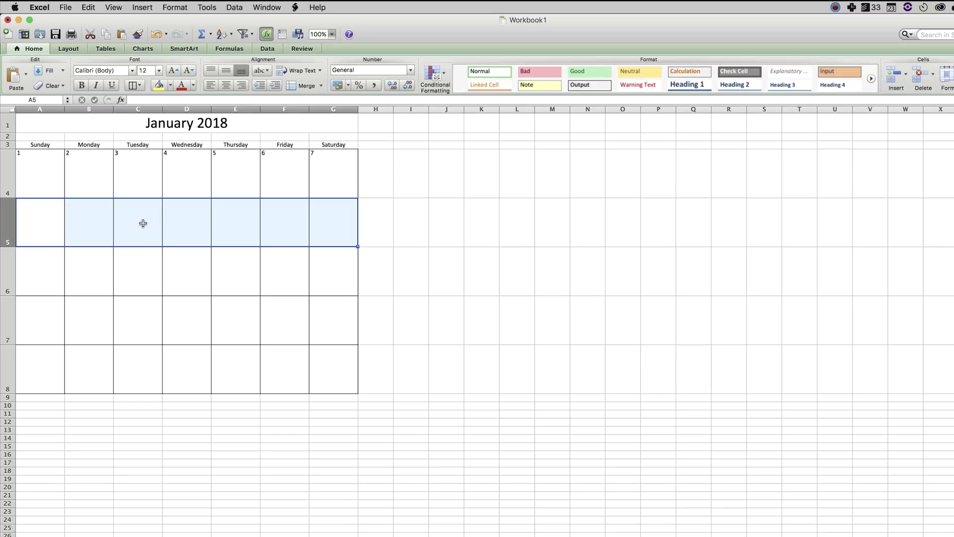
pyautogui.scroll(-1, 141, 222)
pyautogui.scroll(1, 133, 226)
pyautogui.rightClick(139, 223)
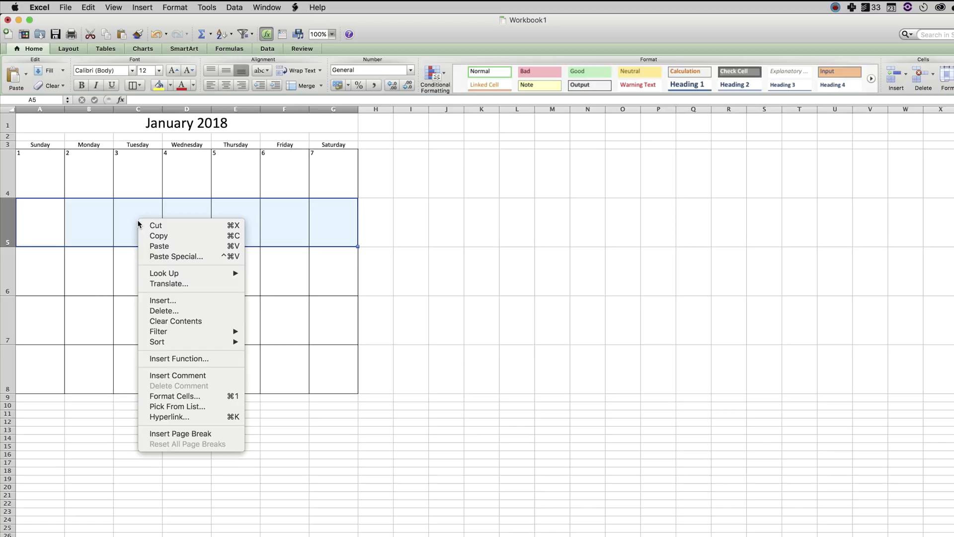
pyautogui.click(203, 396)
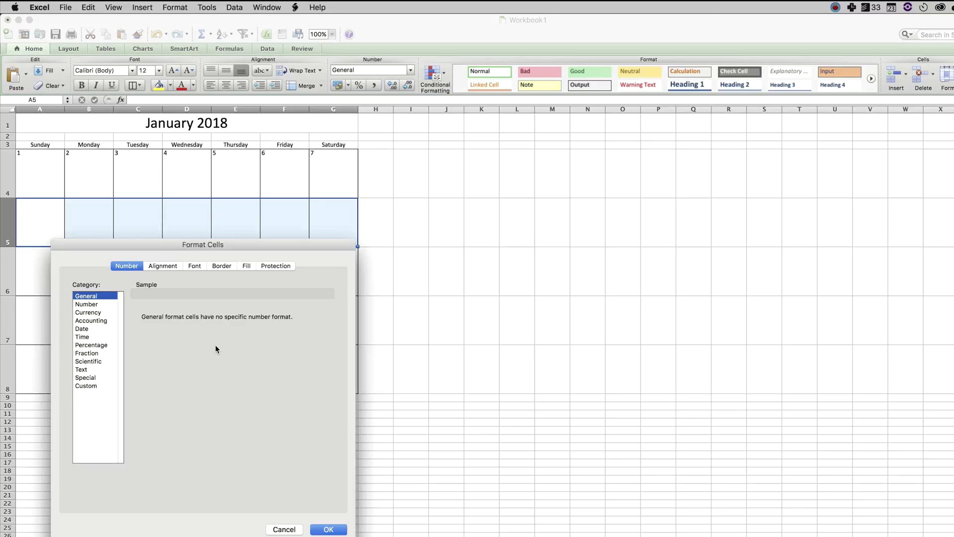
pyautogui.click(222, 265)
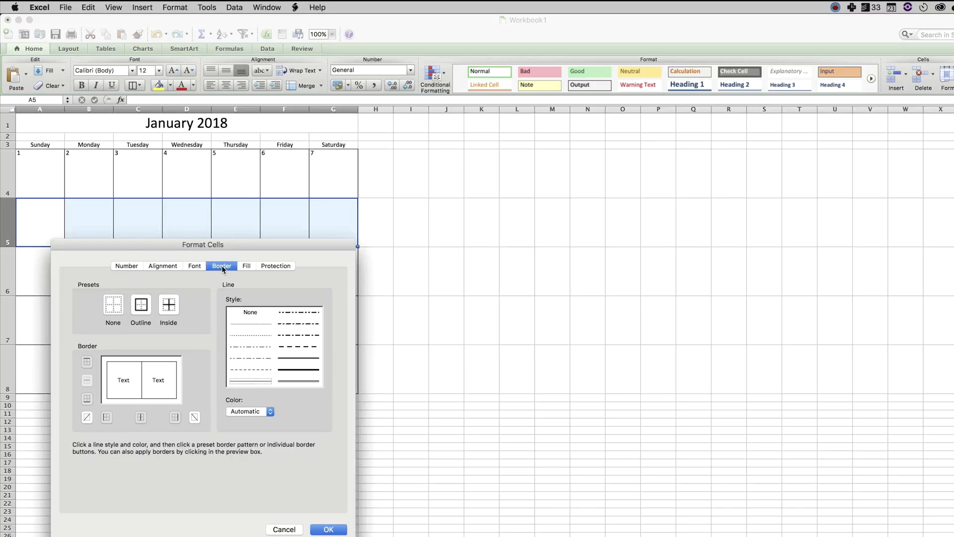
pyautogui.click(145, 377)
pyautogui.click(156, 365)
pyautogui.click(147, 396)
pyautogui.click(118, 376)
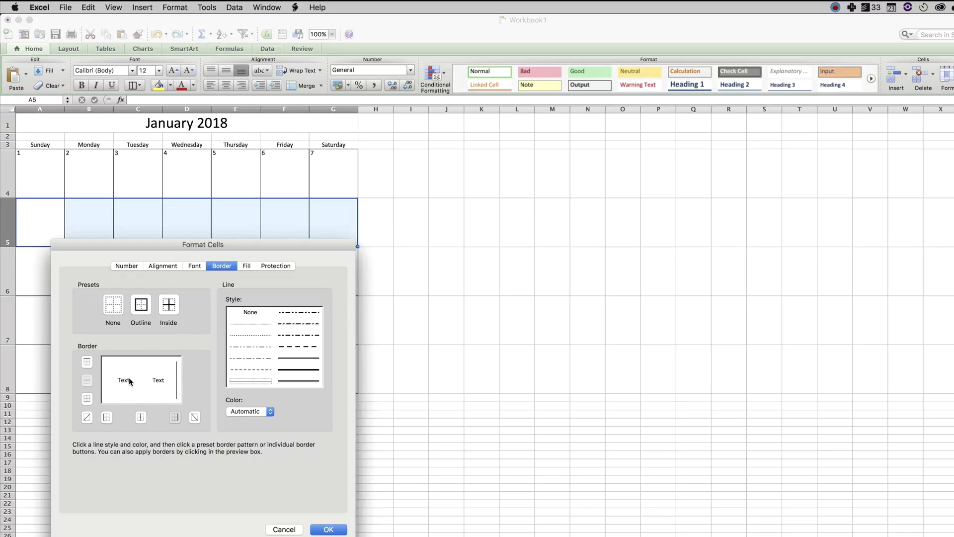
pyautogui.click(180, 383)
# Restore the top, left, bottom, right and inner vertical border lines for cells A5 through G5
pyautogui.click(131, 366)
pyautogui.click(111, 381)
pyautogui.click(141, 395)
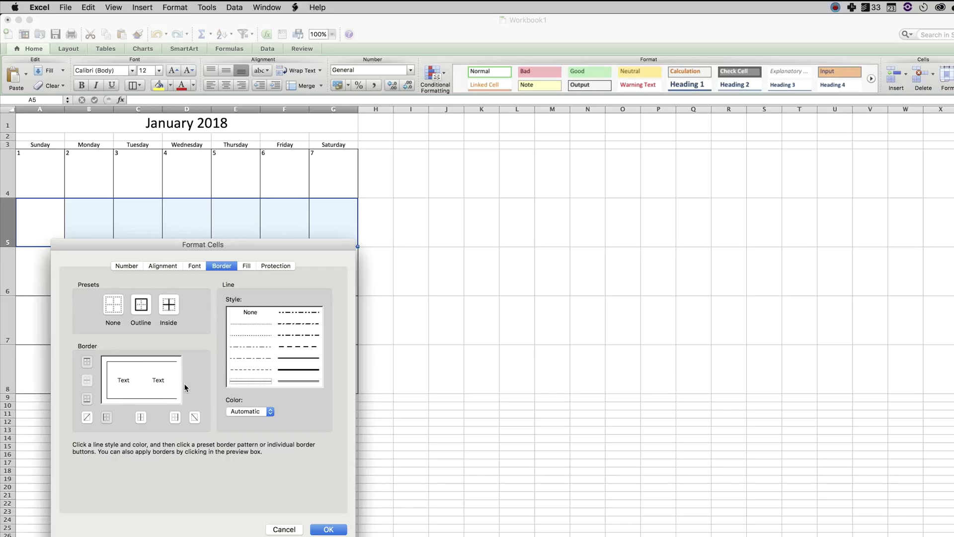
pyautogui.click(177, 380)
pyautogui.click(141, 379)
# Add diagonal border lines in both directions to cells A5 through G5 and apply the format
pyautogui.click(124, 380)
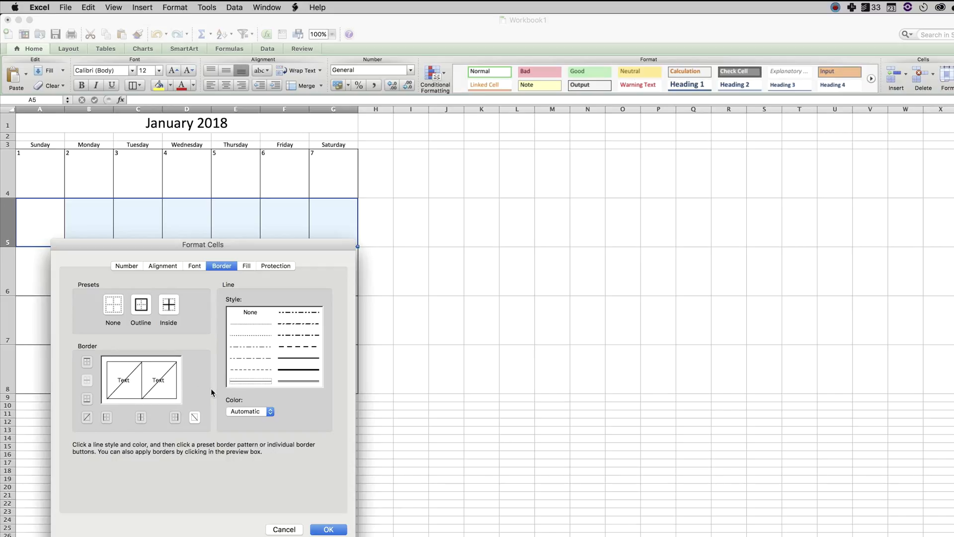
pyautogui.click(132, 386)
pyautogui.click(147, 380)
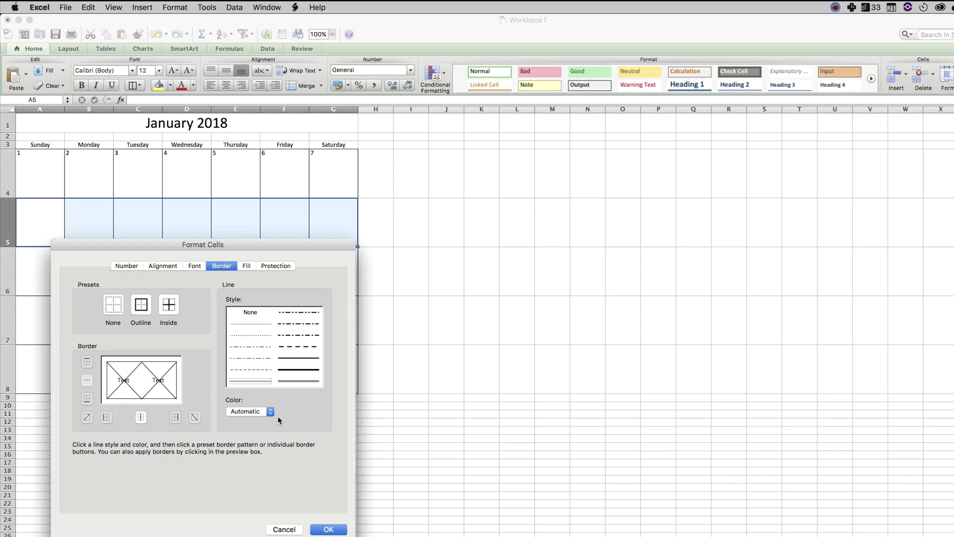
pyautogui.click(324, 528)
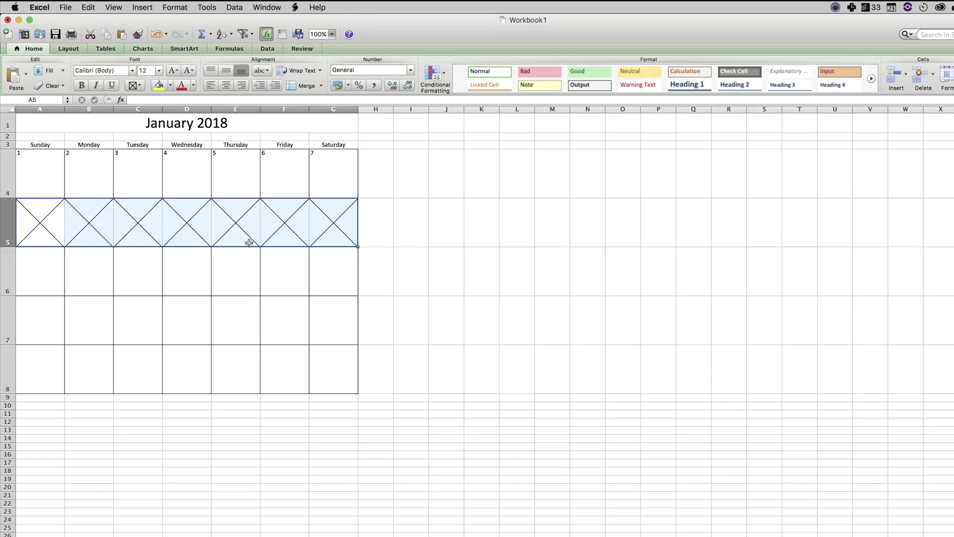
# Try resetting A5 through G5 with All Borders, and clear every line including the diagonals with No Border
pyautogui.click(139, 85)
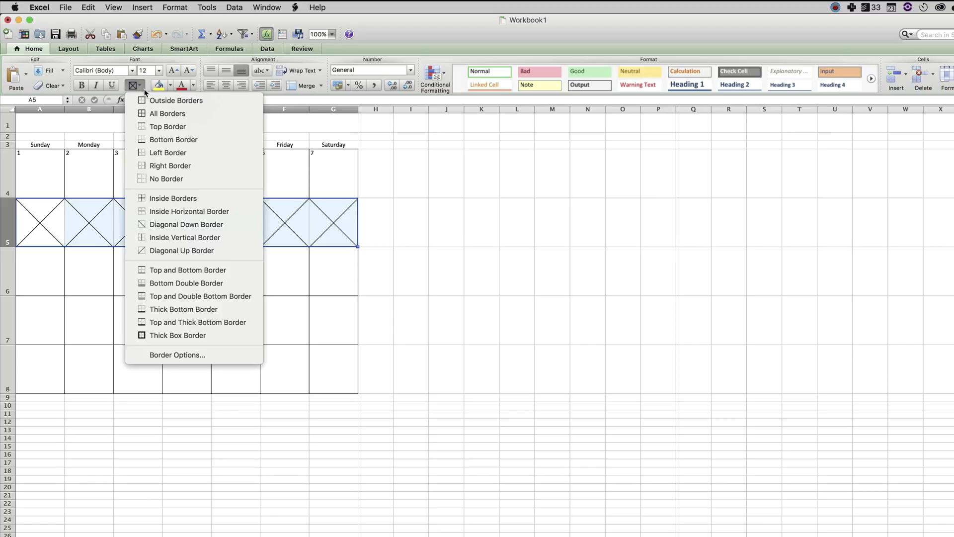
pyautogui.click(181, 115)
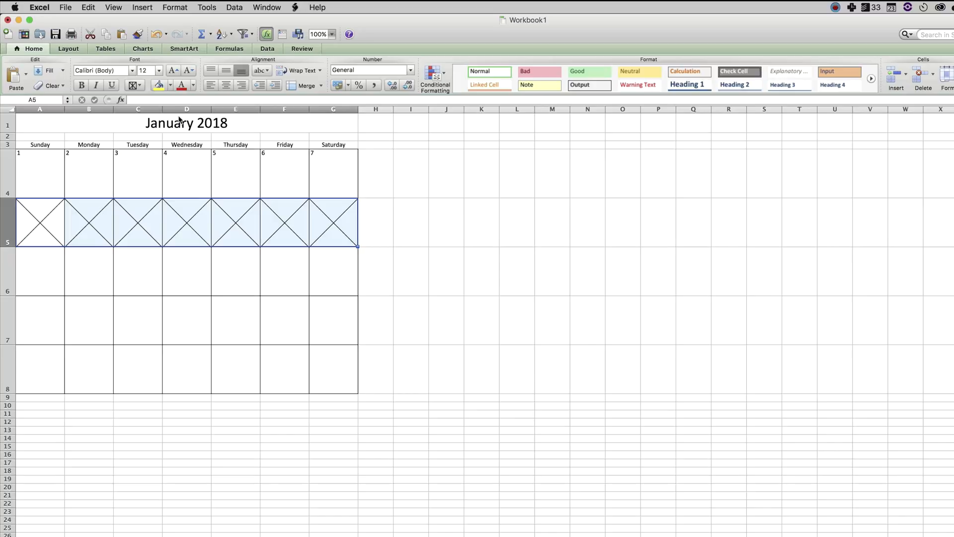
pyautogui.click(140, 84)
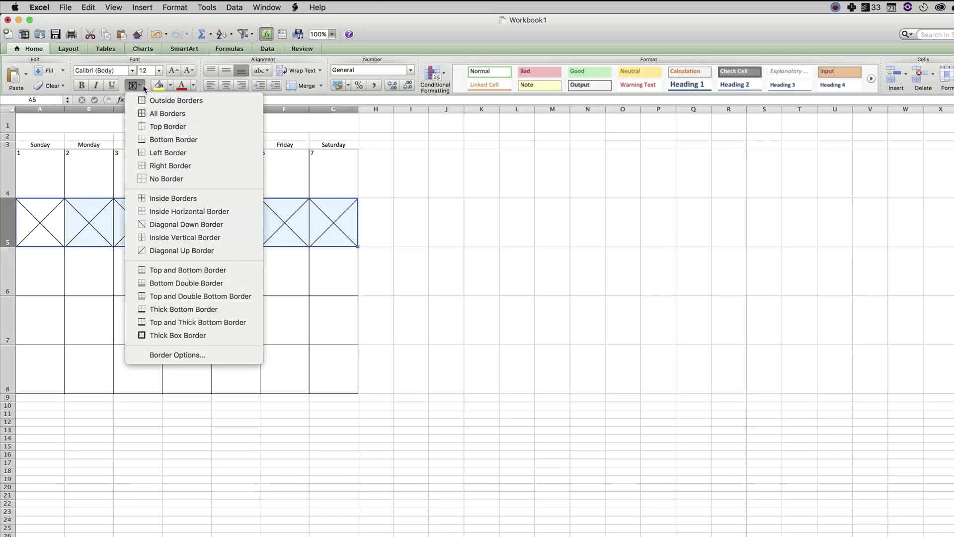
pyautogui.click(171, 179)
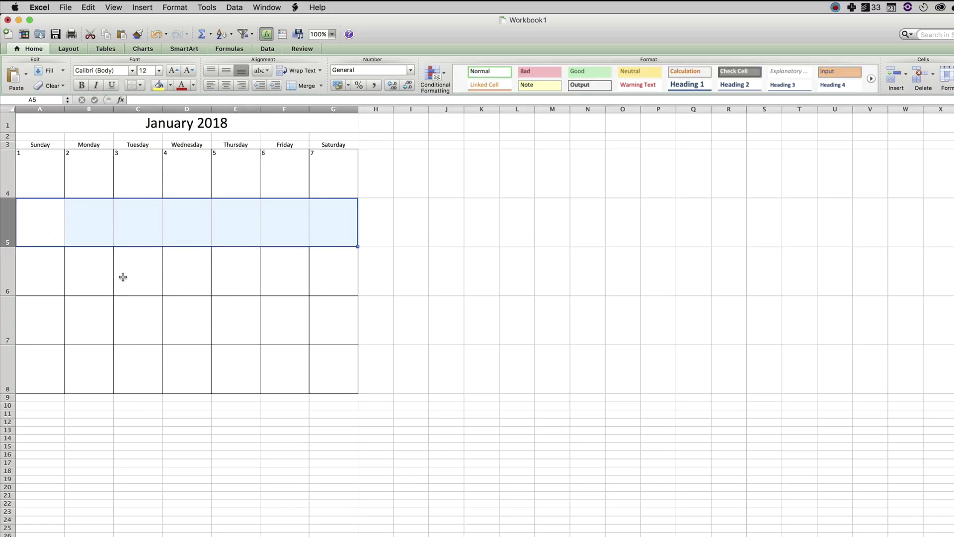
# Apply All Borders to cells A5 through G5 and deselect the row
pyautogui.click(140, 85)
pyautogui.click(171, 117)
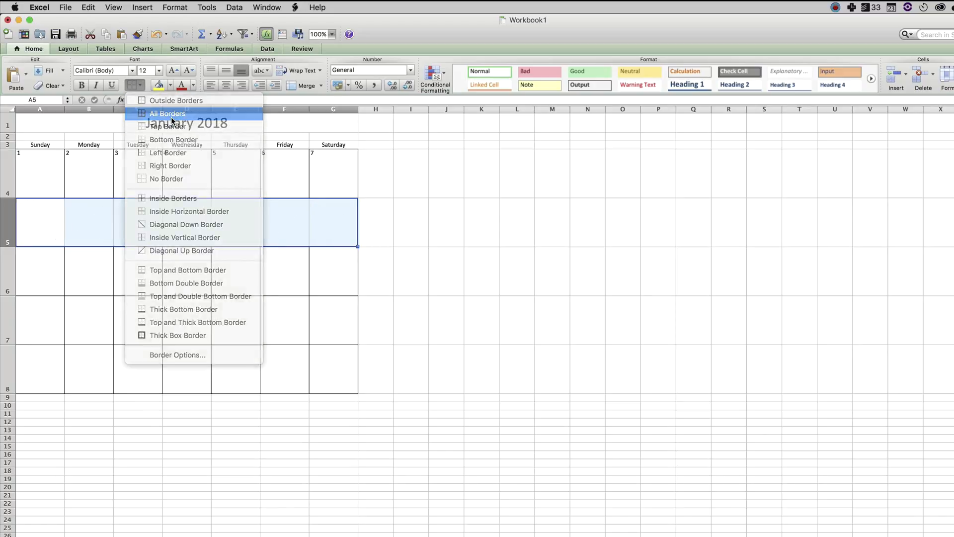
pyautogui.click(98, 262)
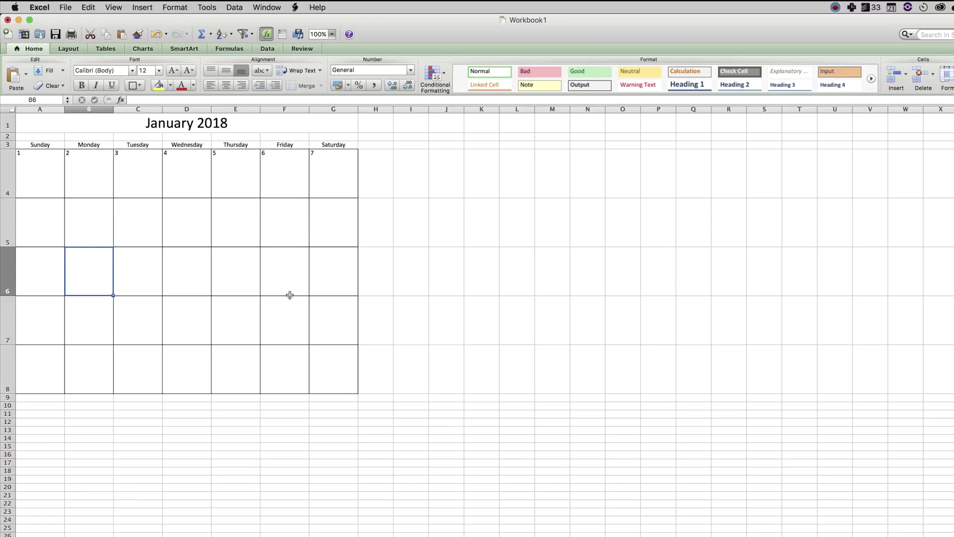